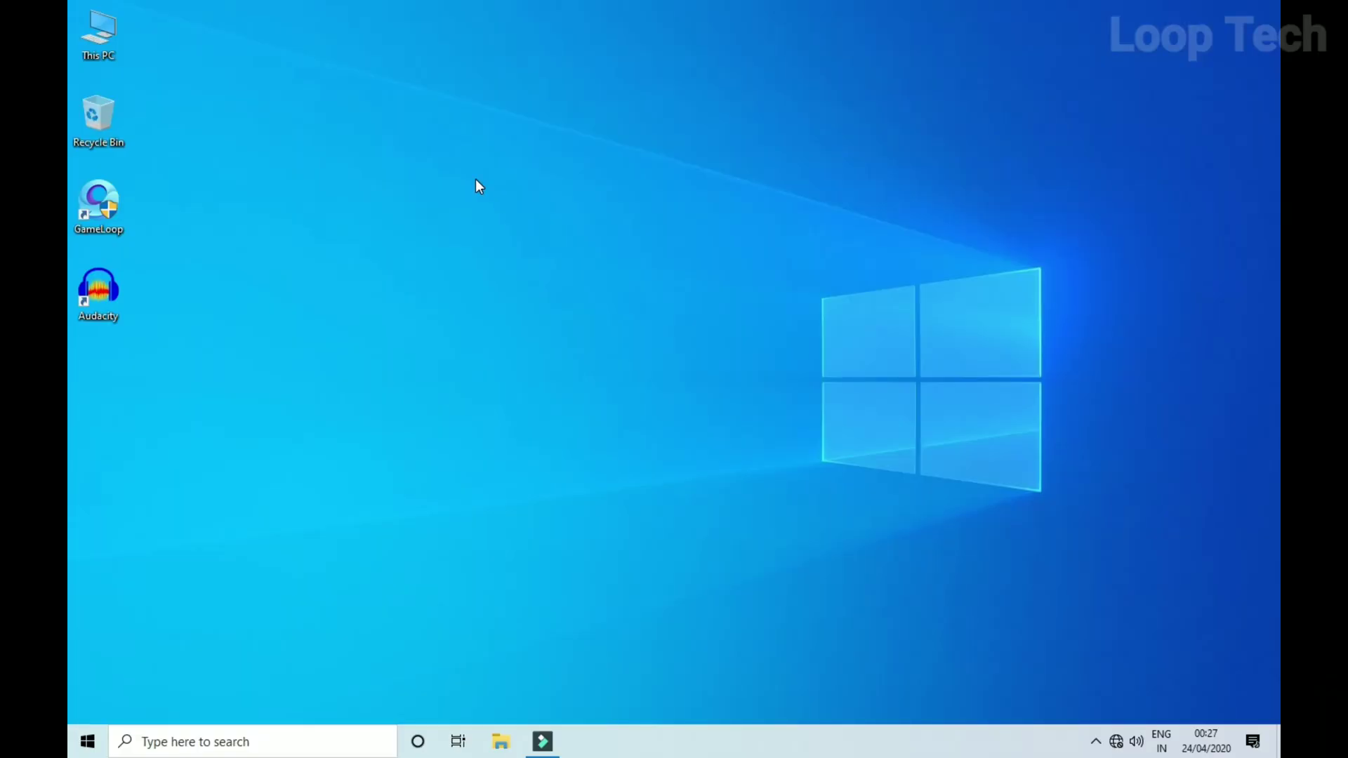
right_click(541, 211)
left_click(594, 254)
right_click(560, 175)
left_click(603, 219)
right_click(554, 169)
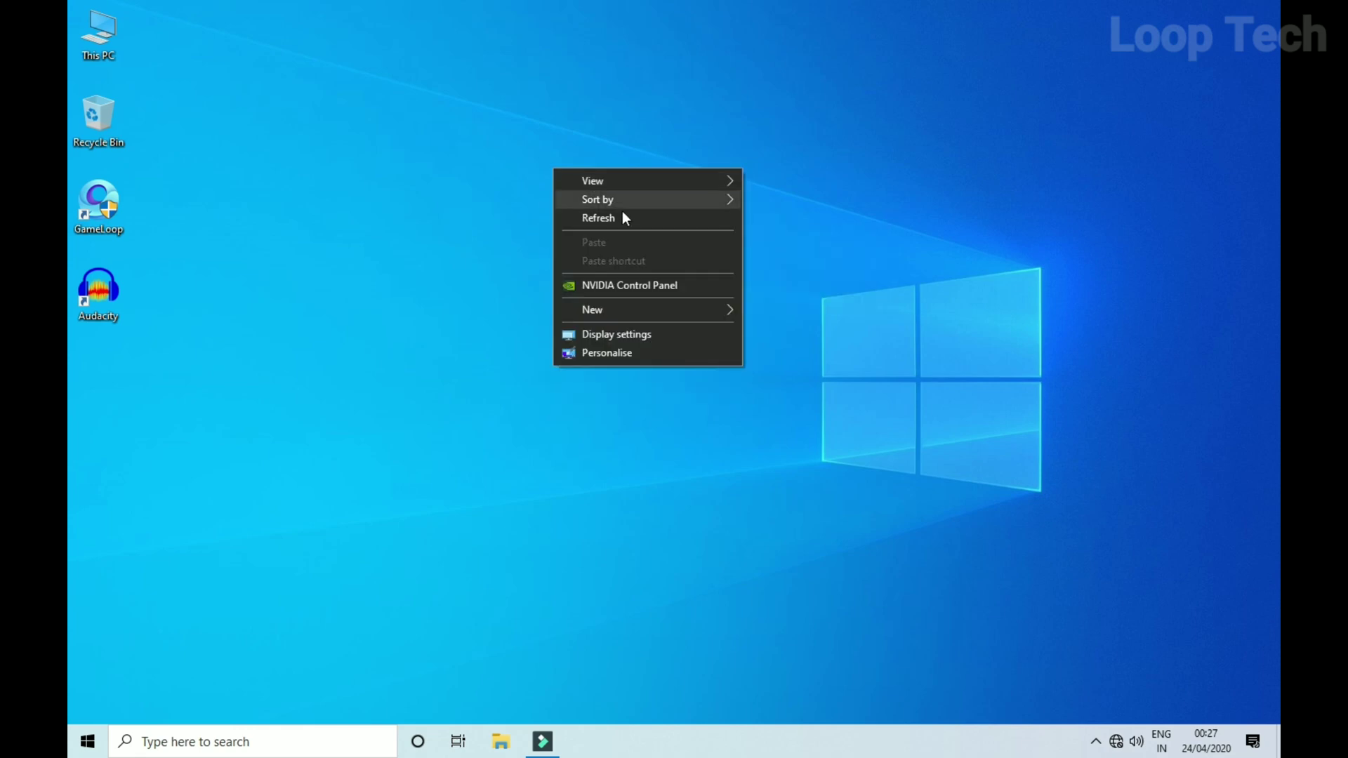
left_click(626, 217)
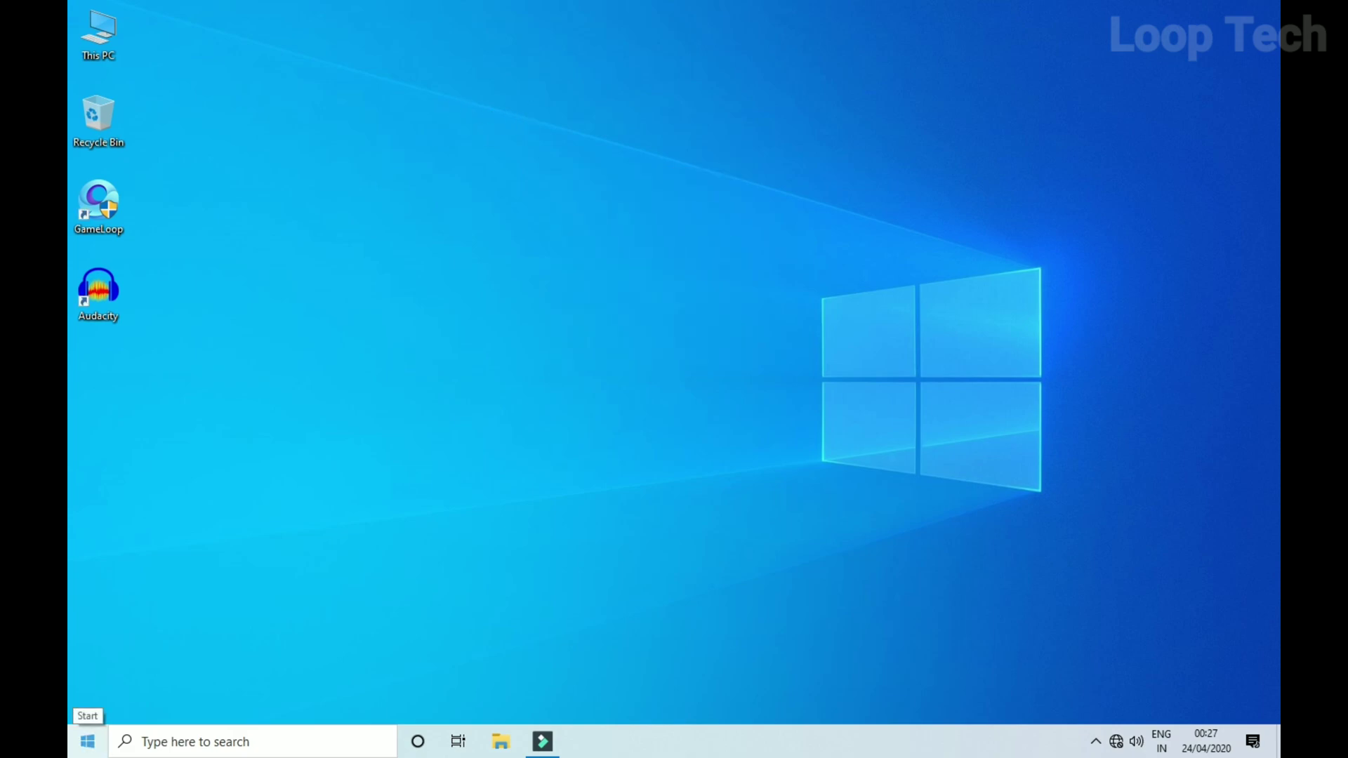
Search Windows for "service" and open the Services app
left_click(189, 743)
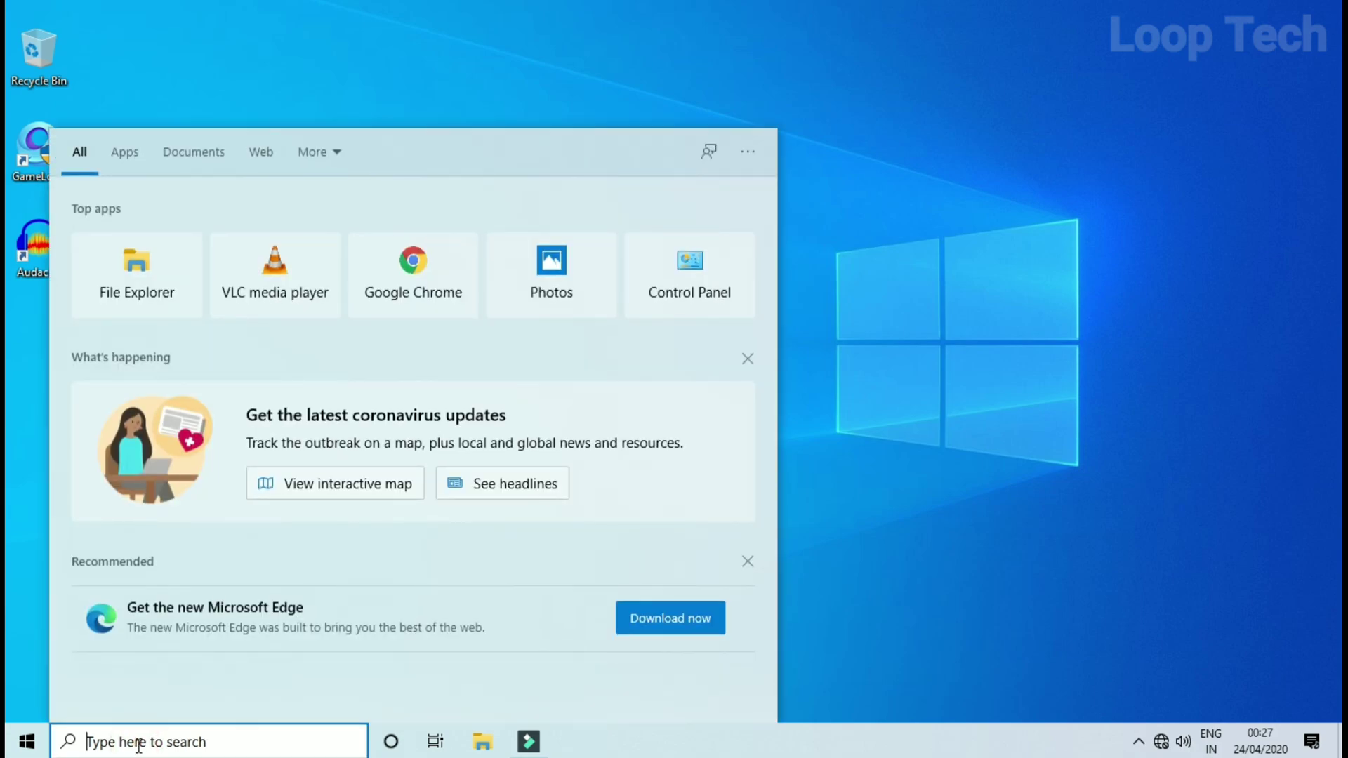
type("service")
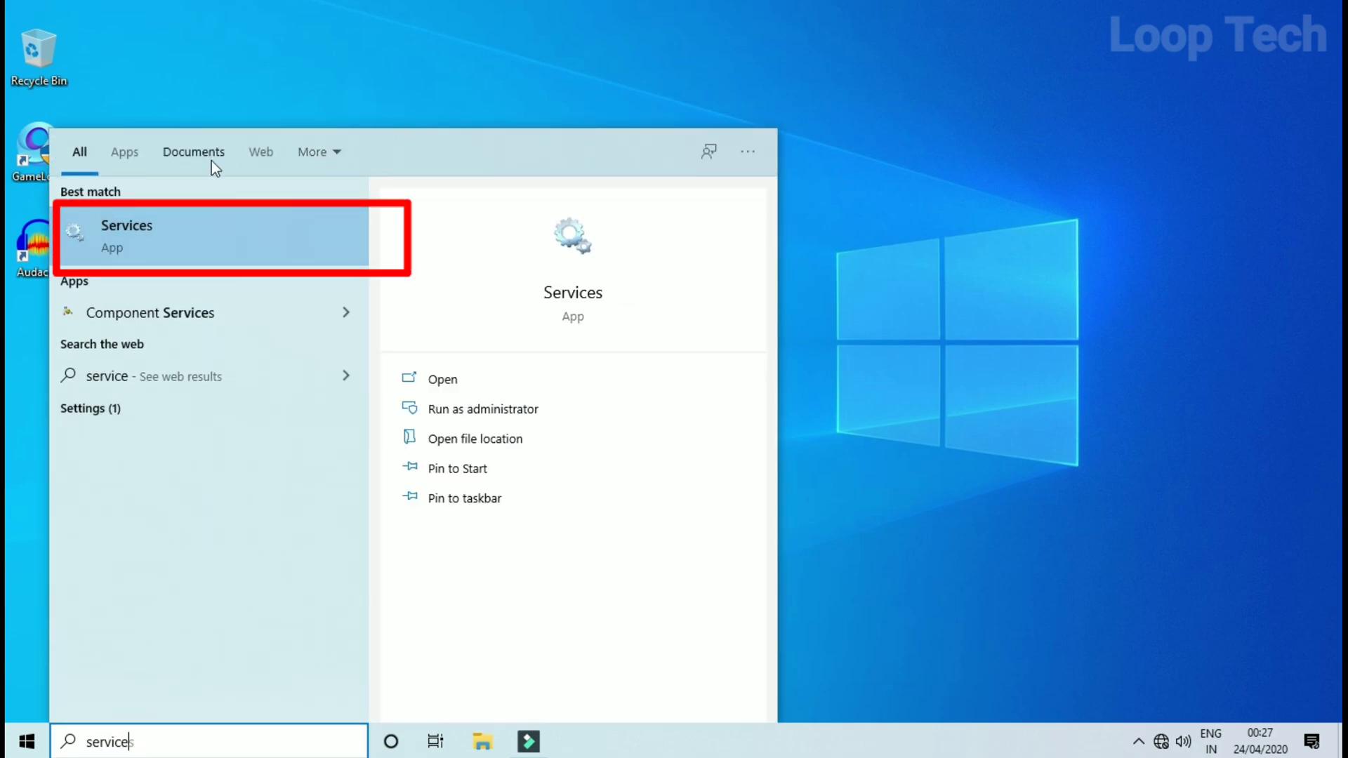
left_click(251, 227)
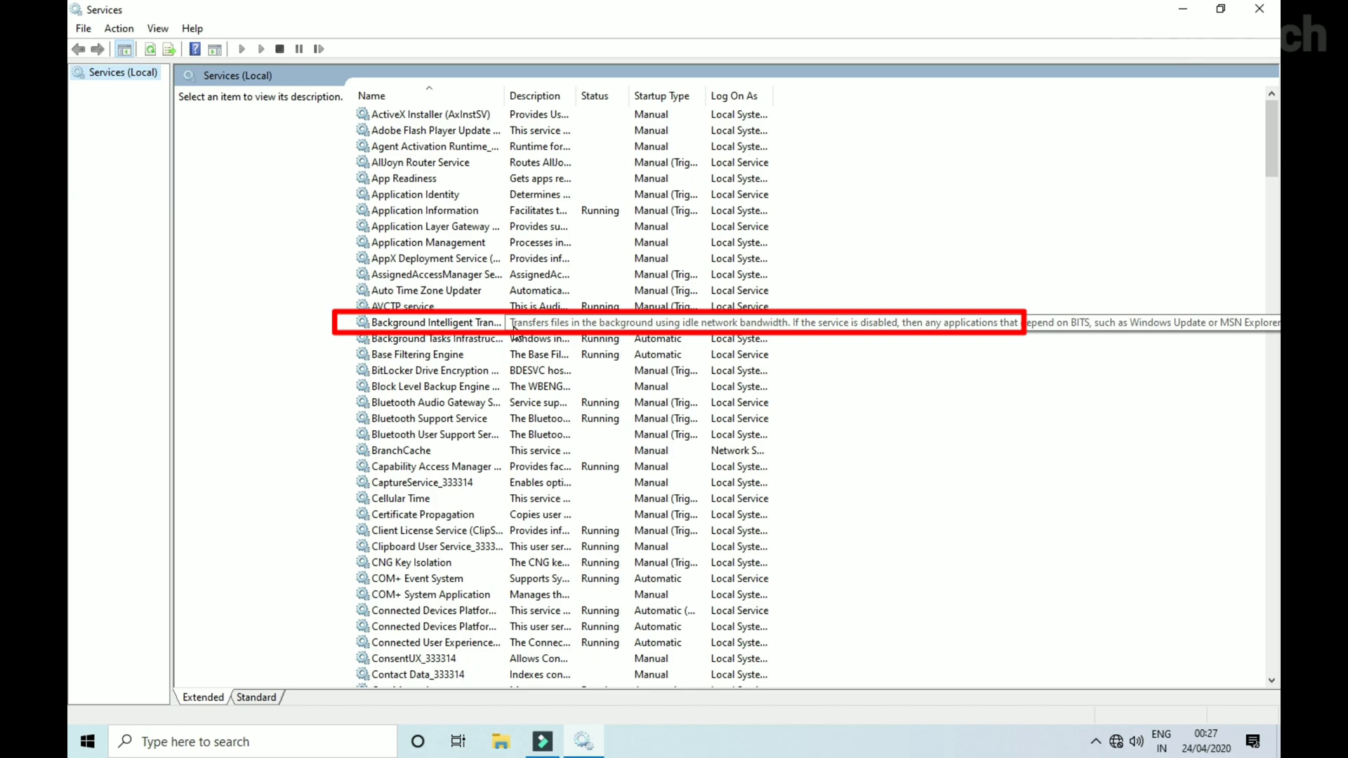
Set the startup type of the Background Intelligent Transfer Service to Disabled and apply the change
left_click(512, 324)
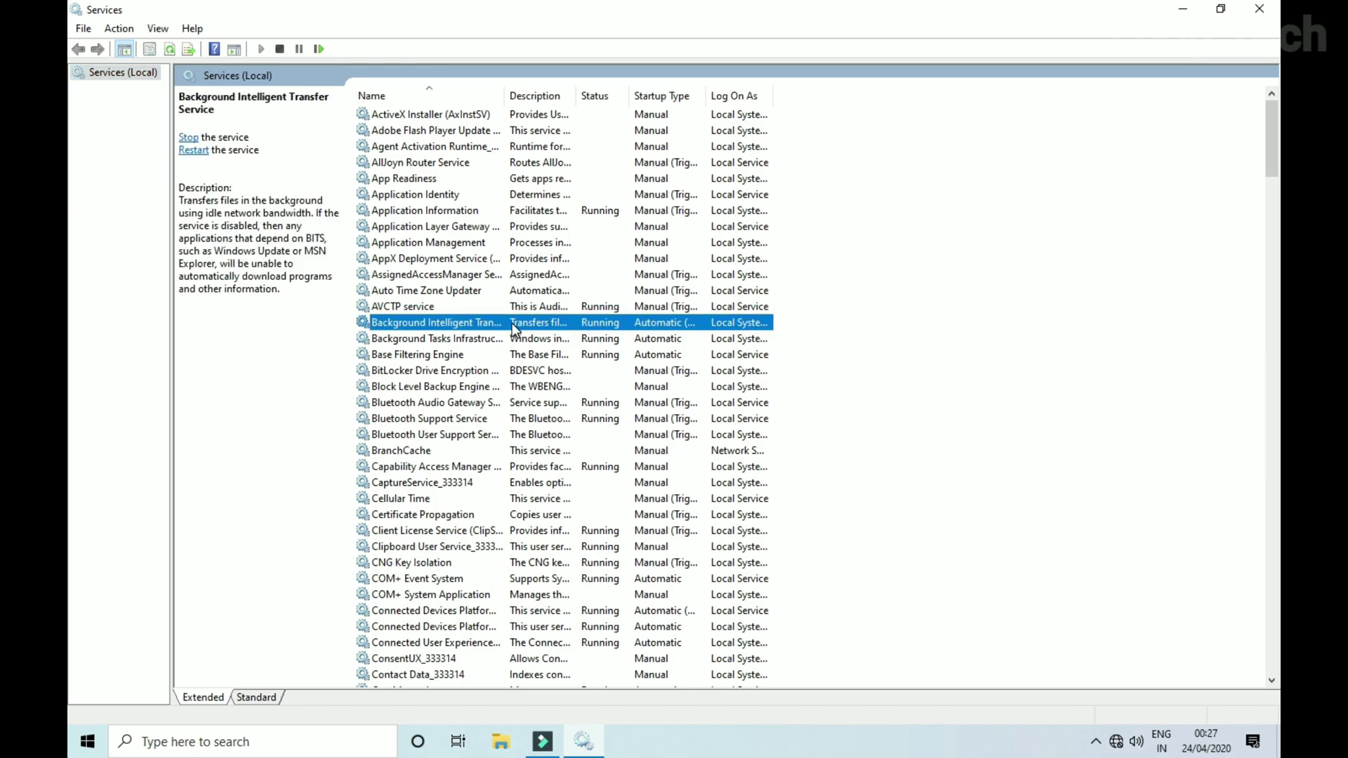
right_click(512, 324)
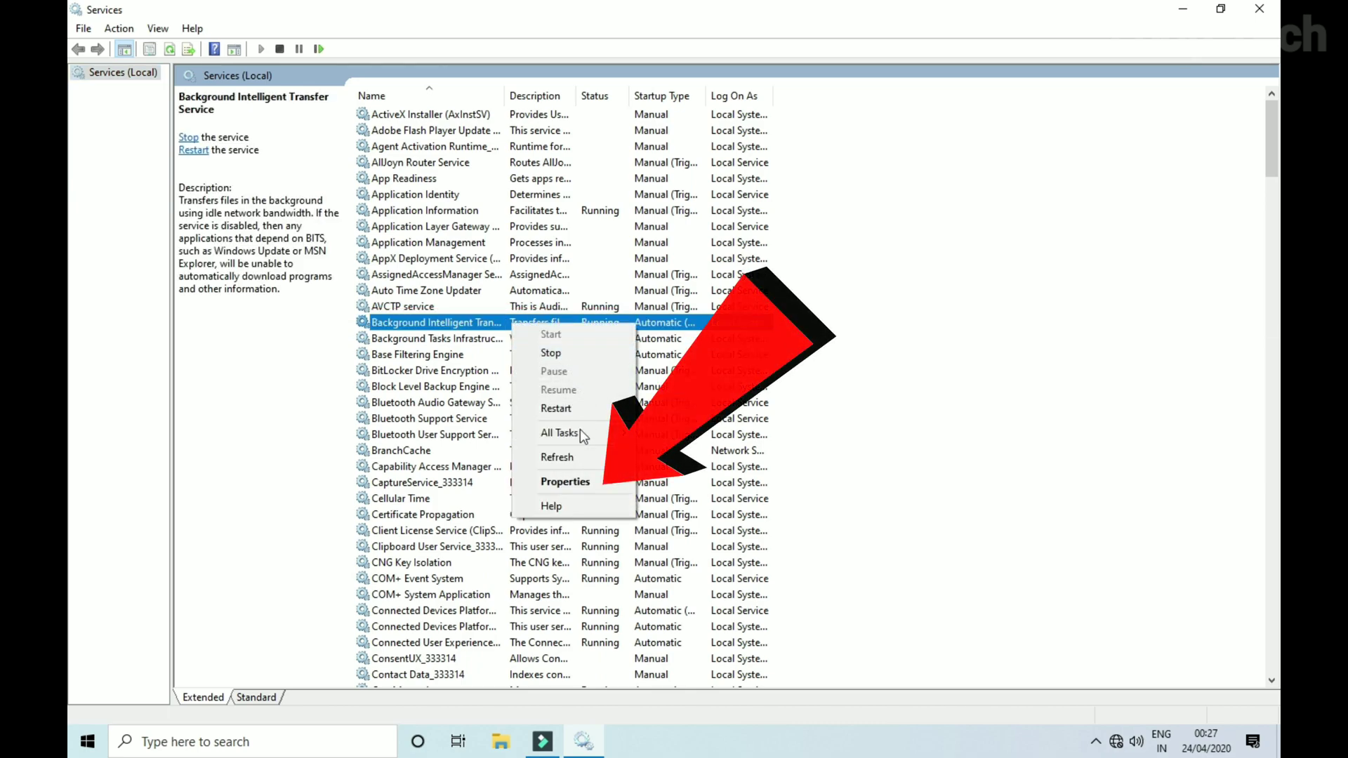
left_click(587, 481)
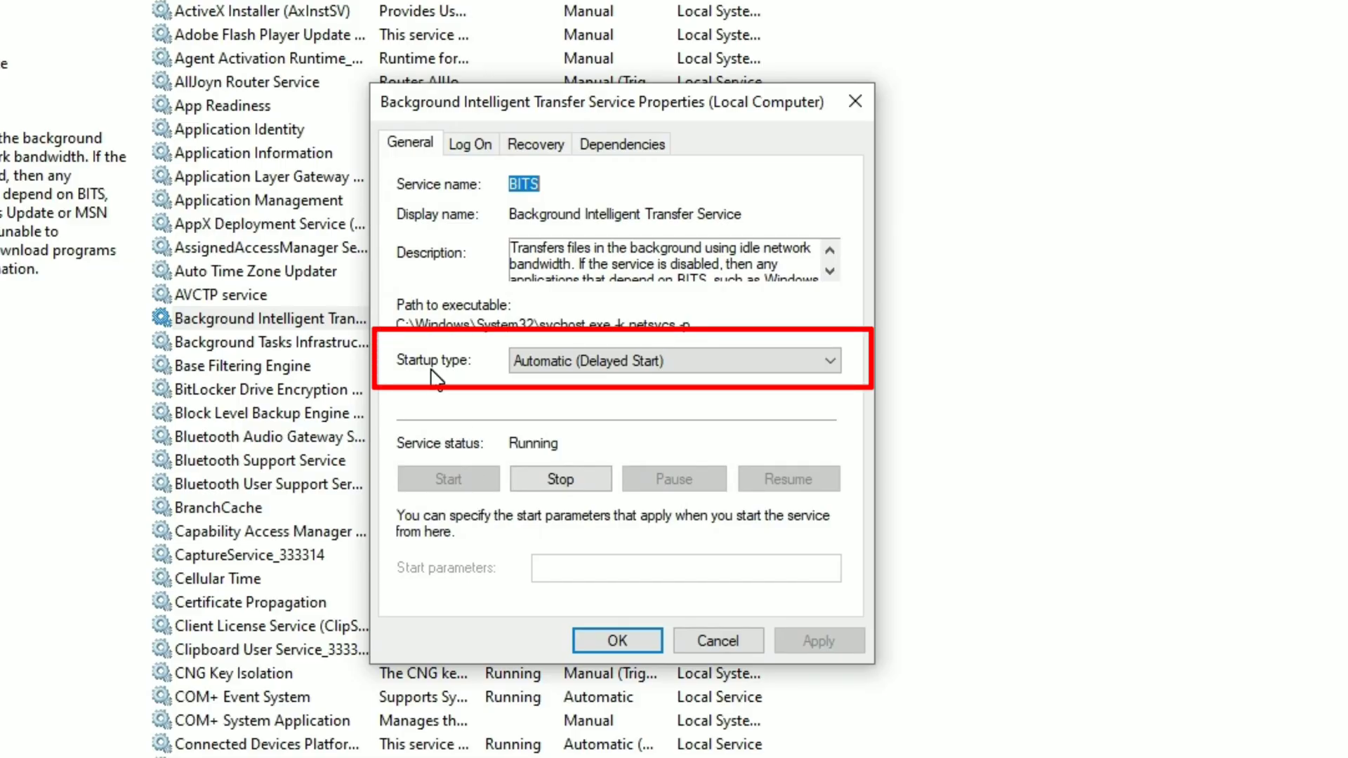
left_click(597, 372)
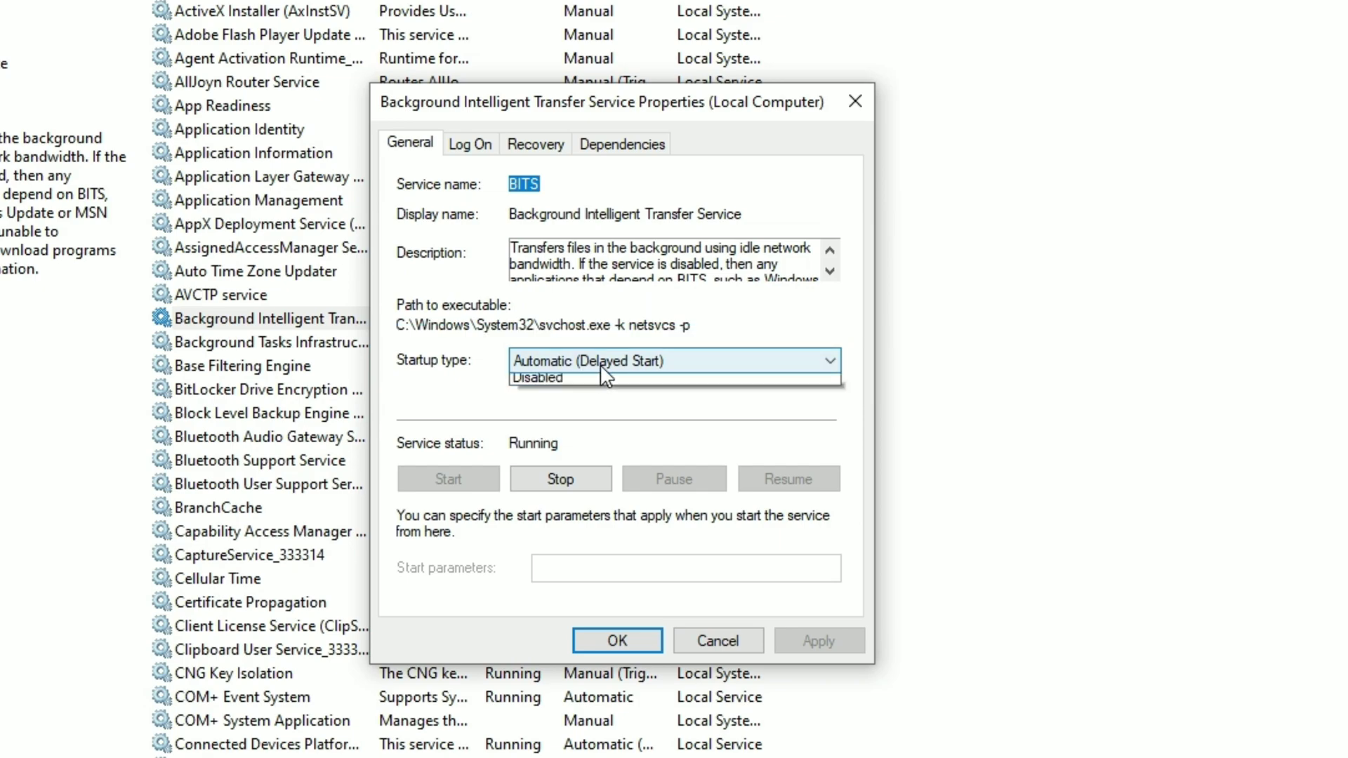
left_click(581, 432)
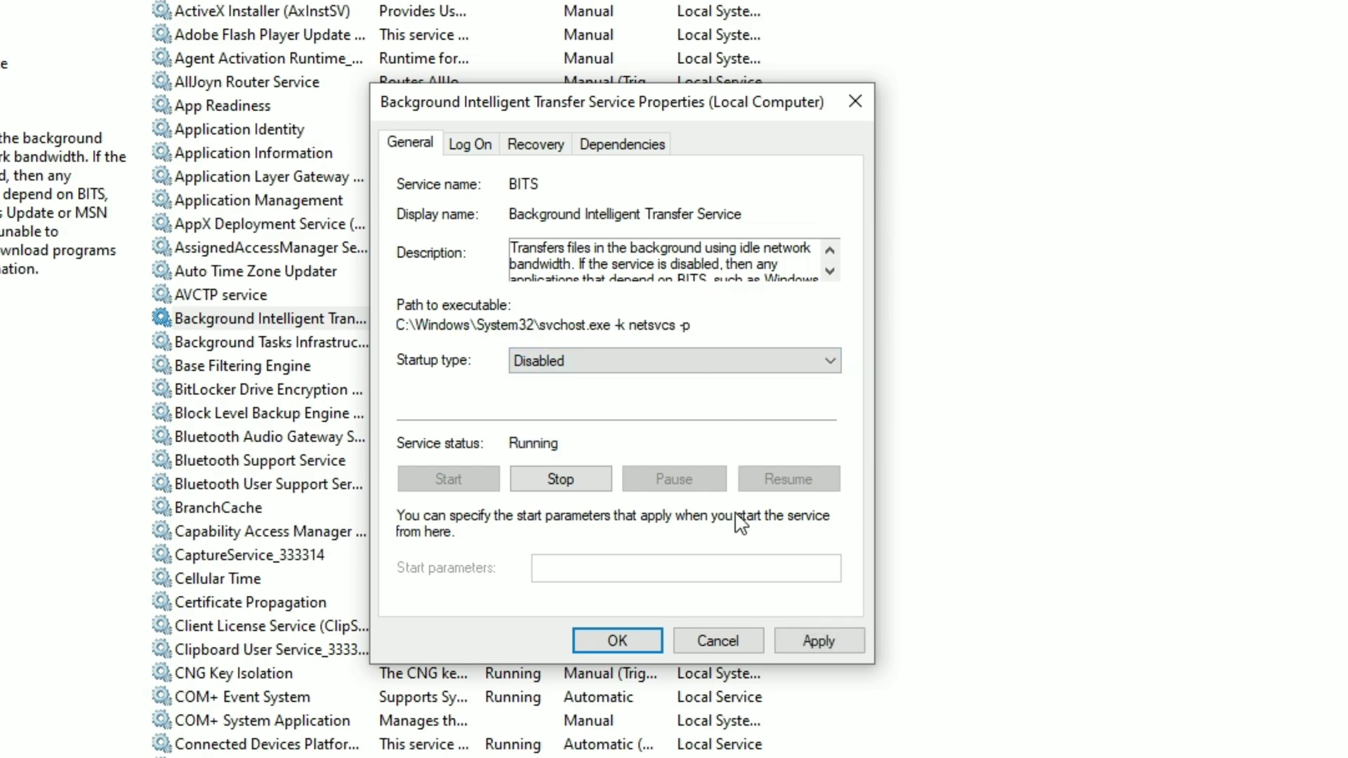
left_click(825, 635)
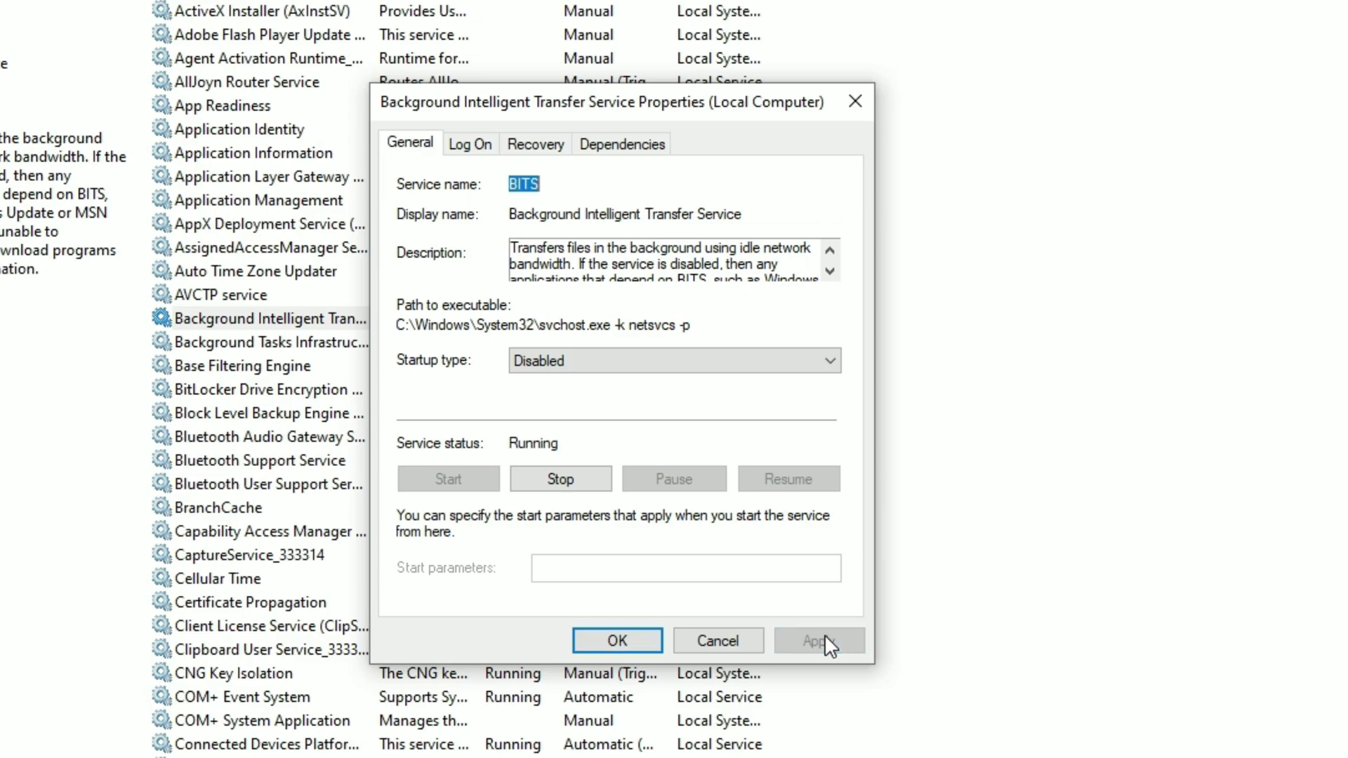
left_click(617, 639)
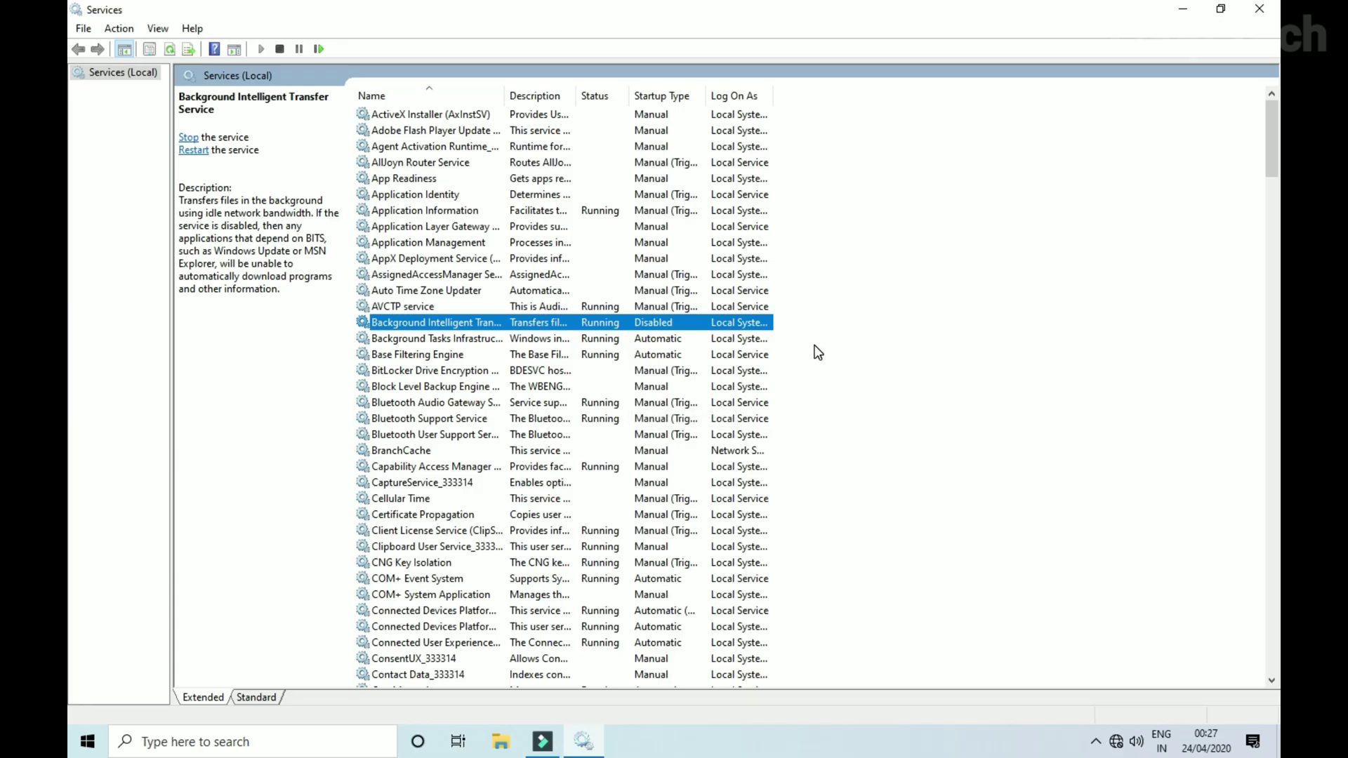
Set the startup type of the Windows Update service to Disabled, apply it, and close the Services window
scroll(824, 324, "down", 14)
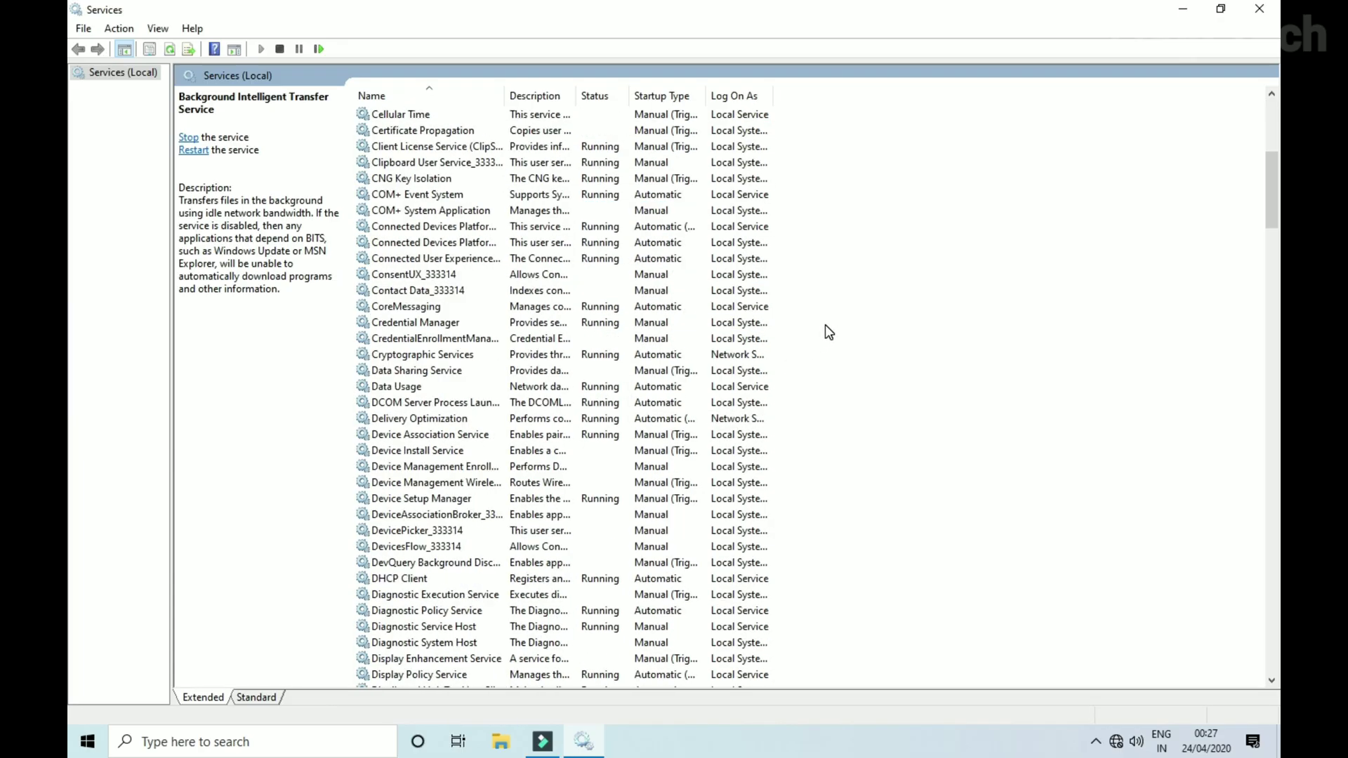
scroll(827, 326, "down", 20)
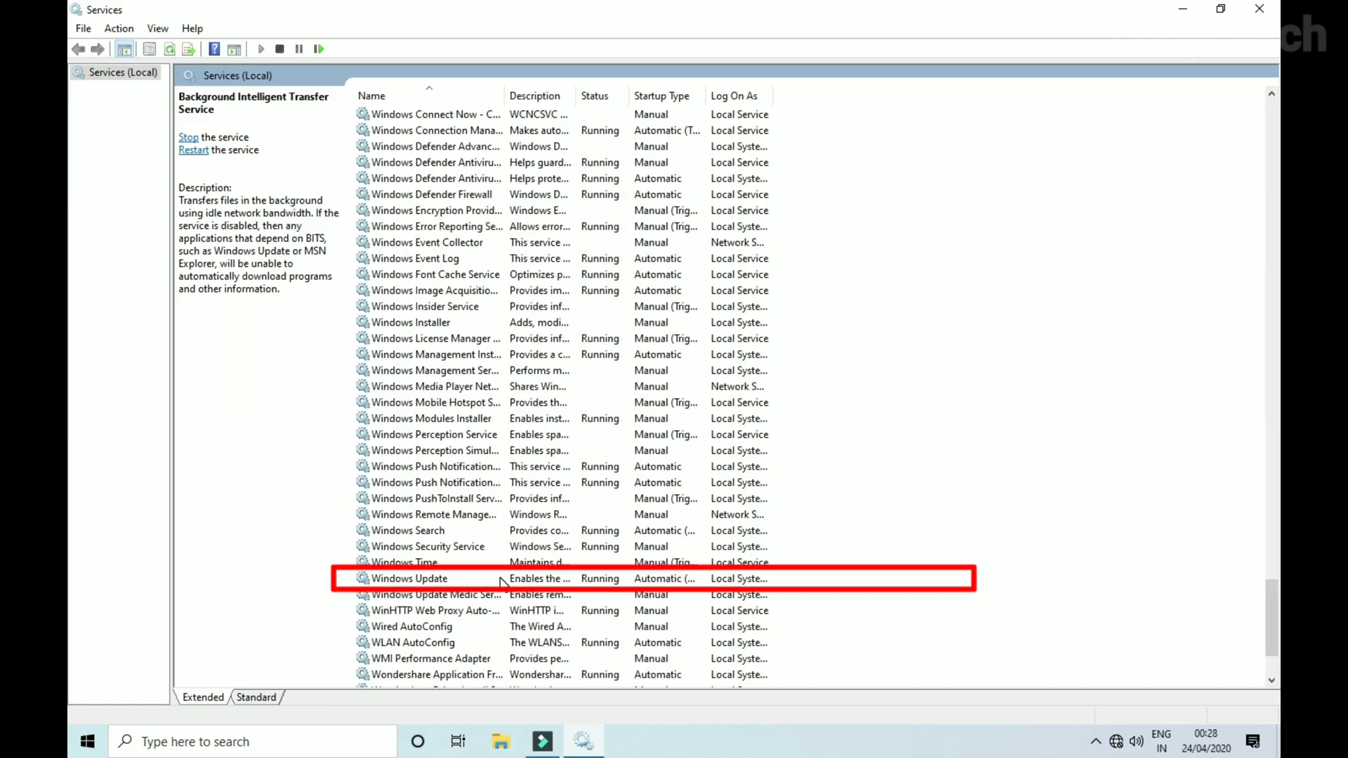
left_click(501, 580)
right_click(500, 577)
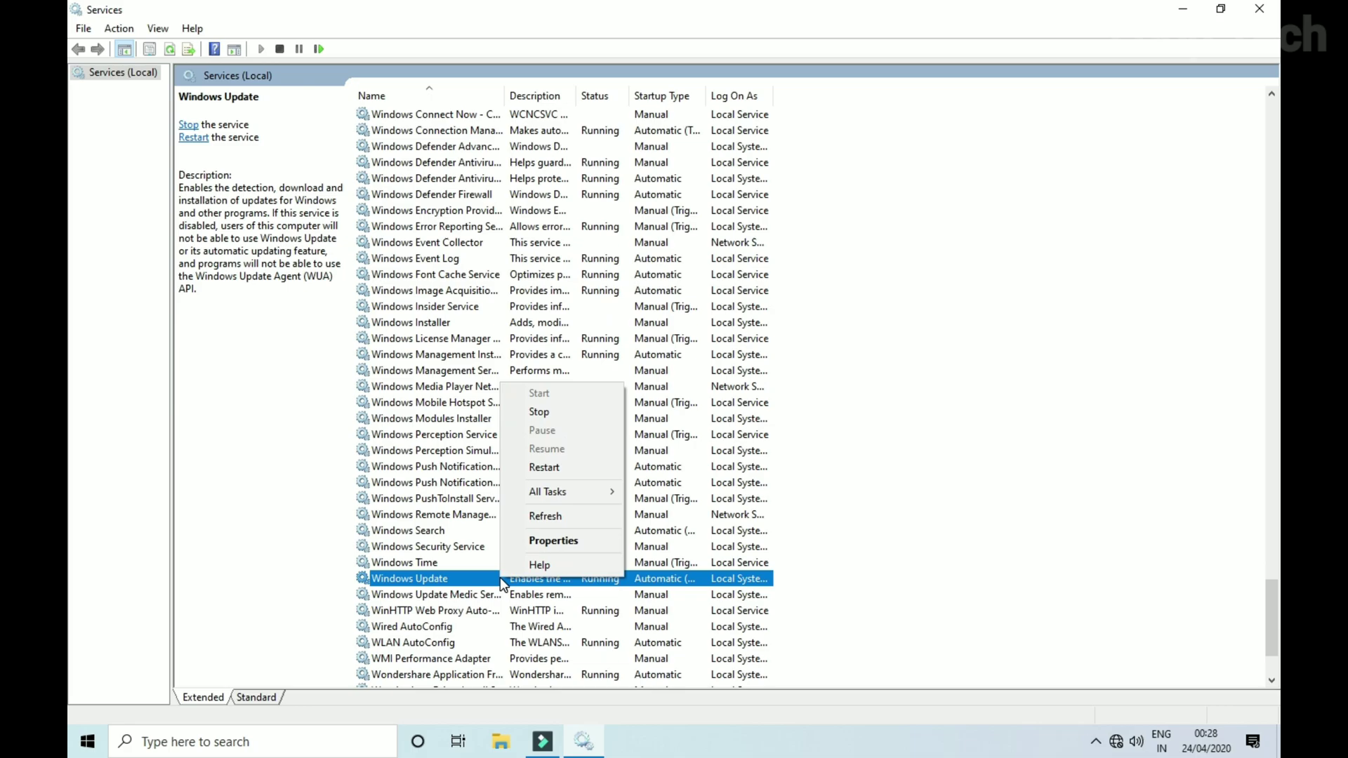
left_click(566, 546)
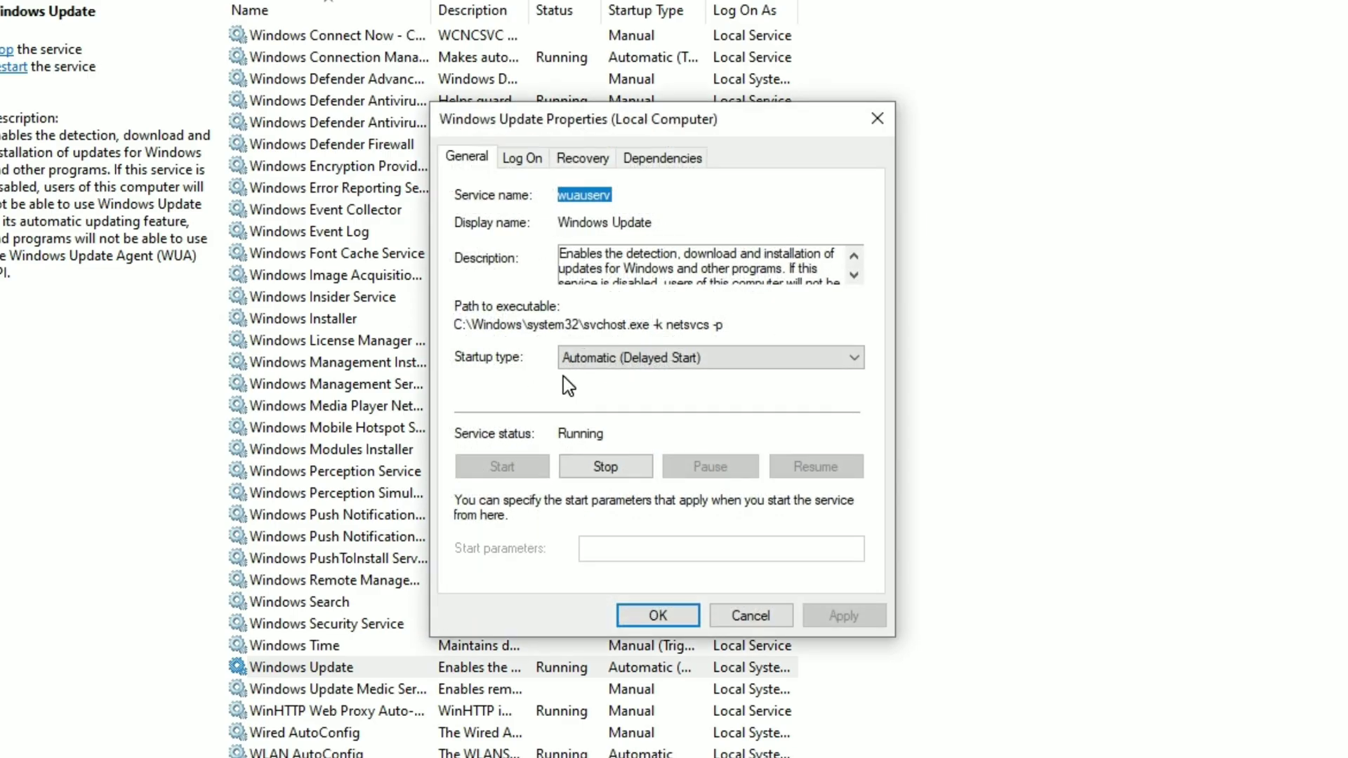
left_click(704, 363)
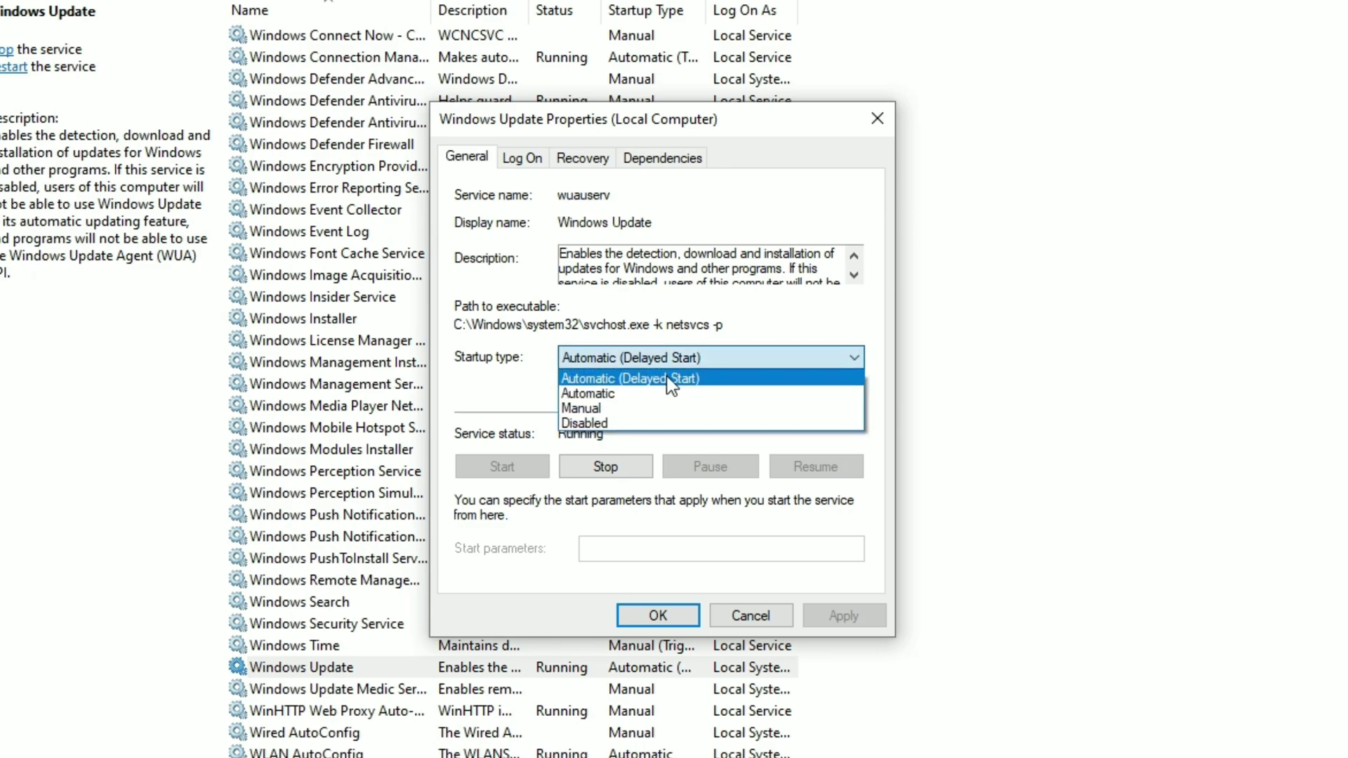
left_click(607, 419)
left_click(837, 606)
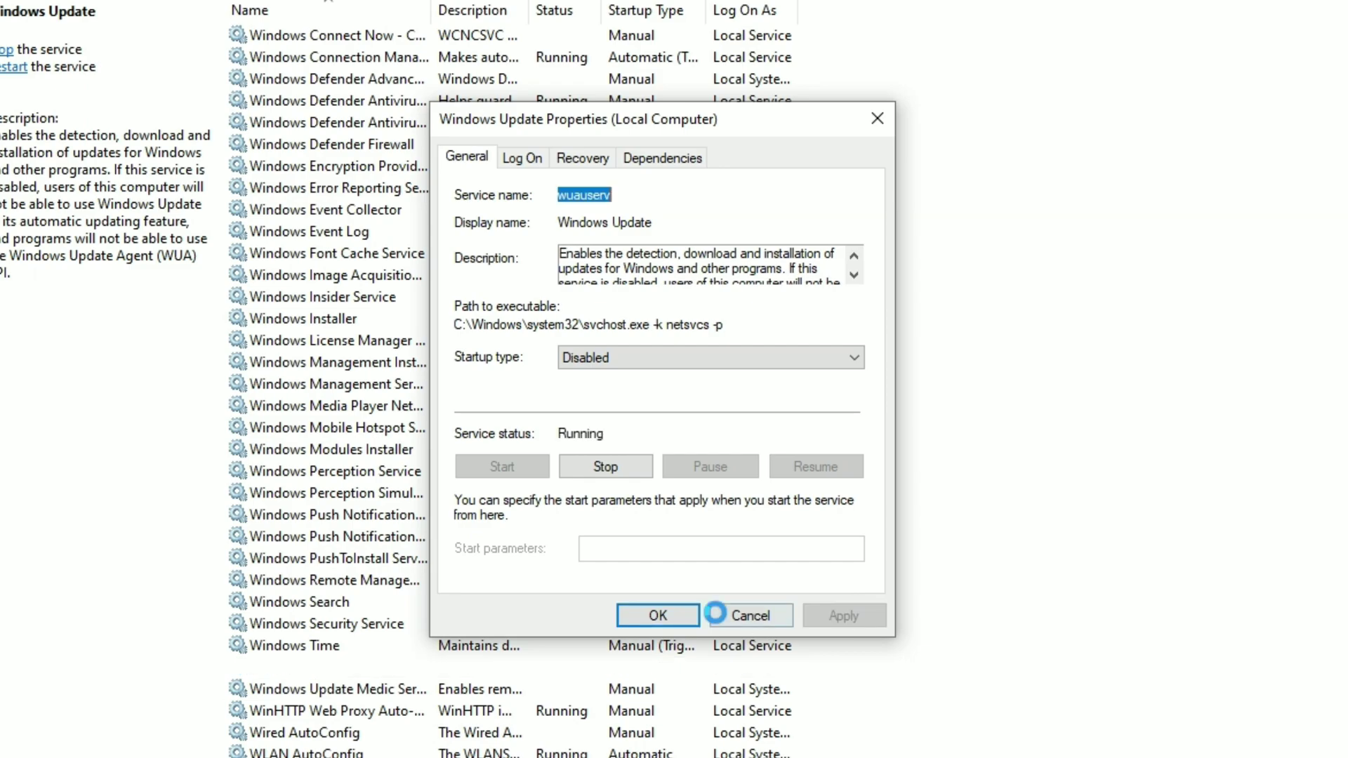
left_click(678, 615)
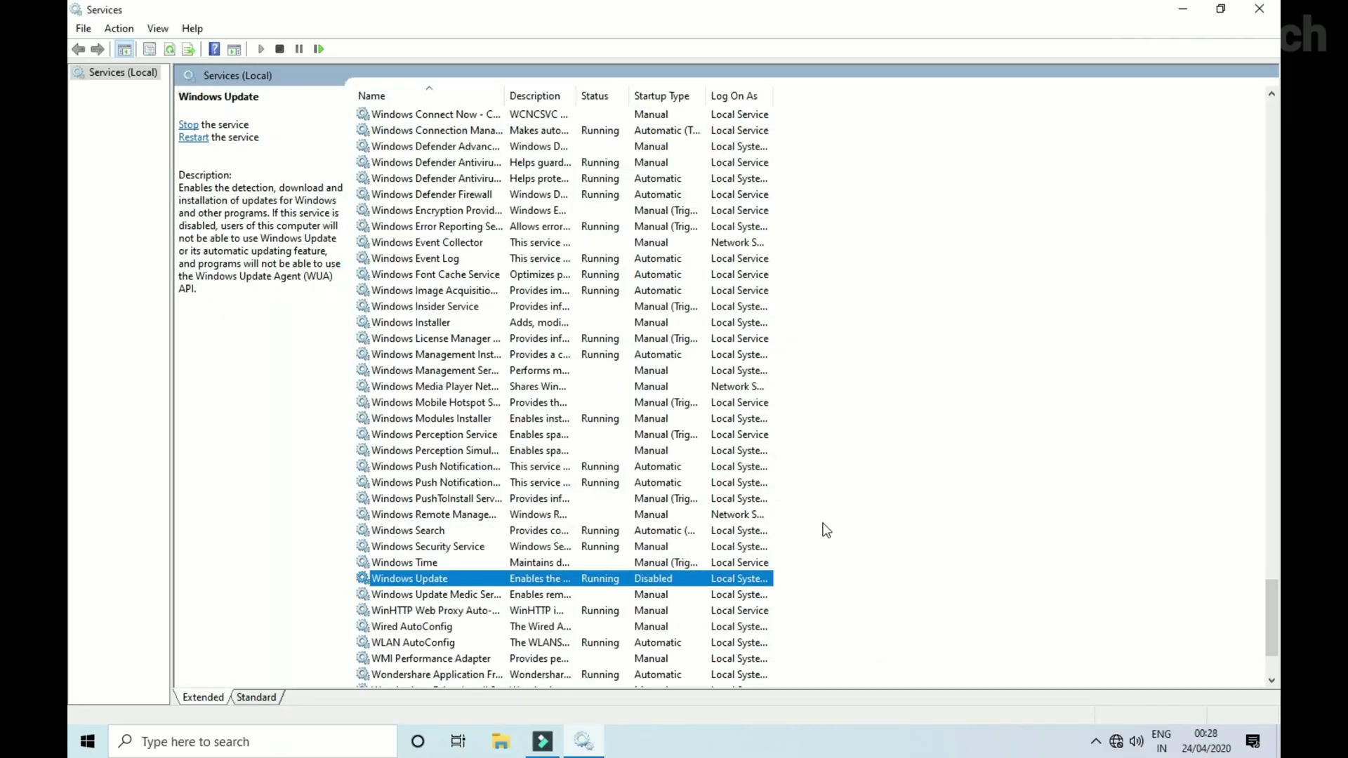
left_click(1259, 8)
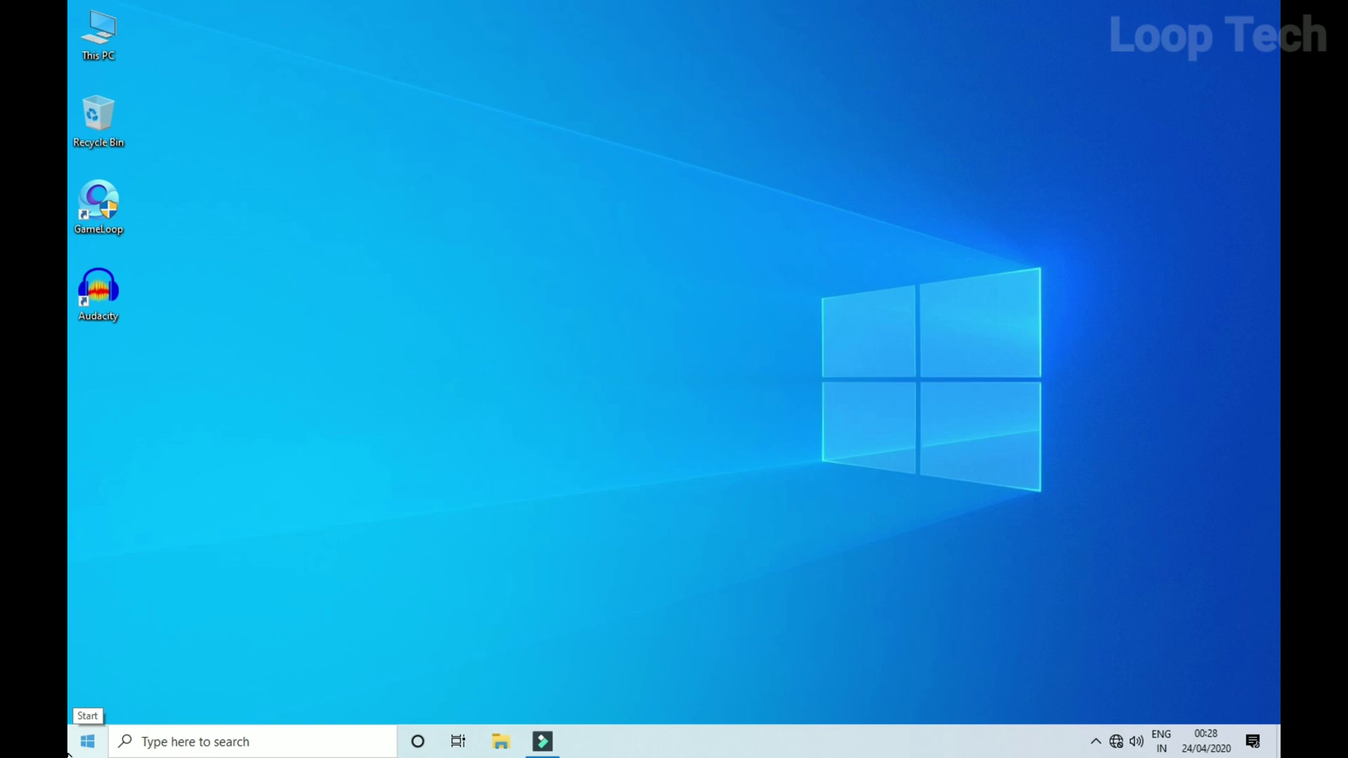
Search Windows for "system" and open System Configuration
left_click(144, 741)
type("system")
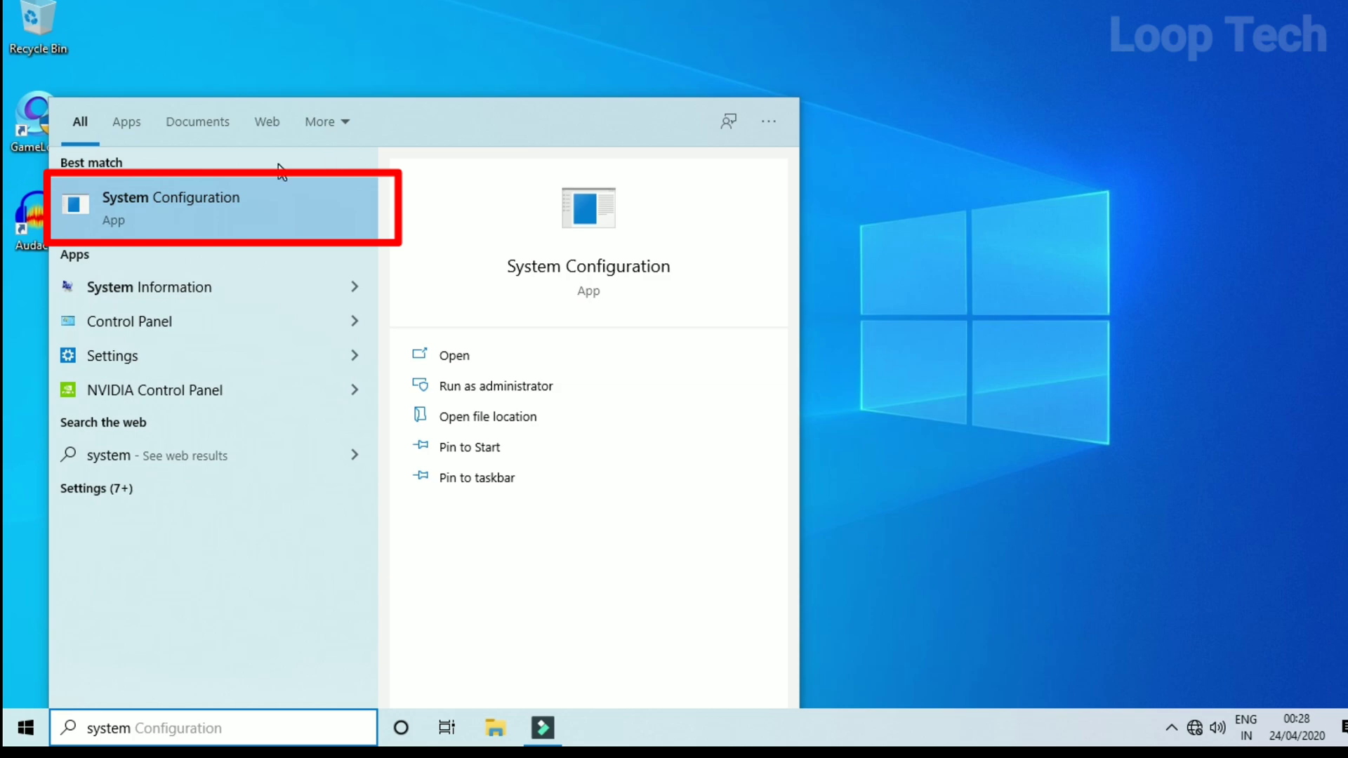
left_click(285, 205)
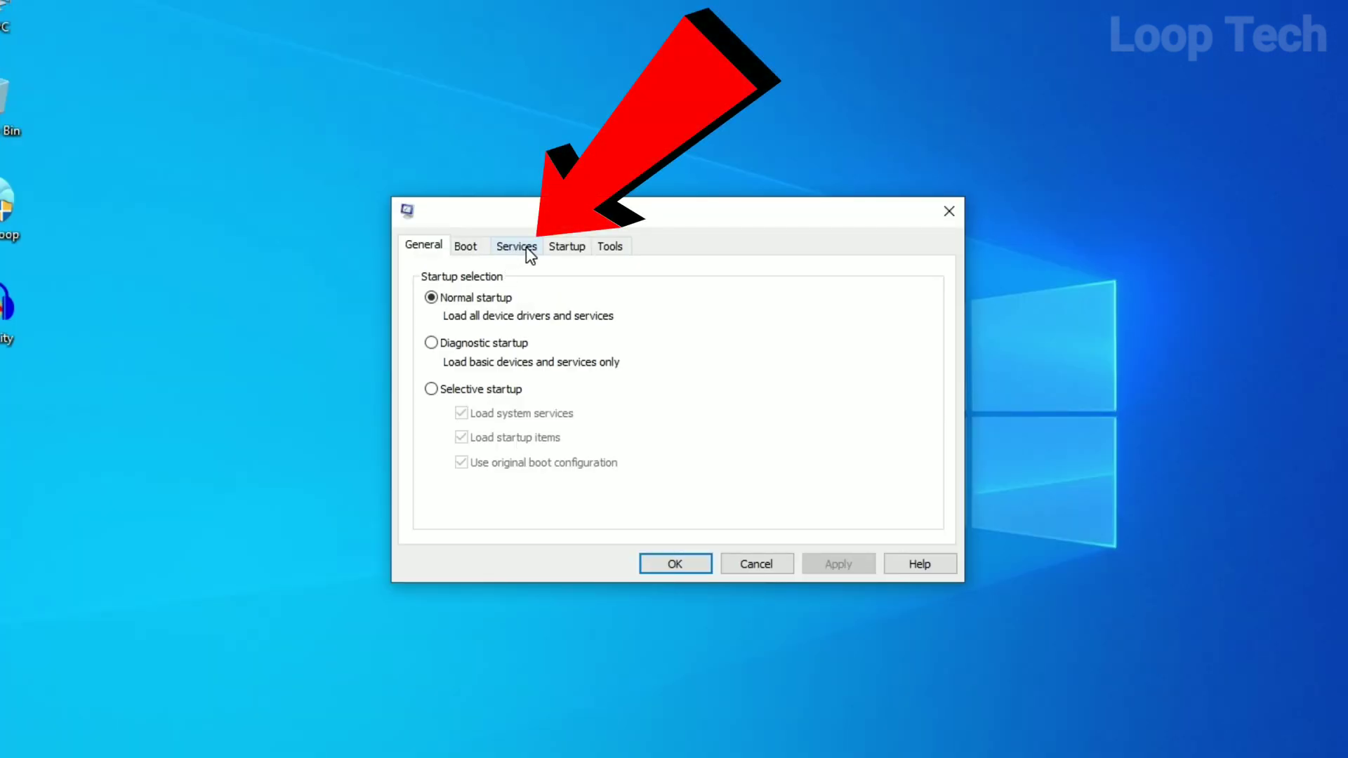
Hide all Microsoft services in the System Configuration list of services
left_click(524, 252)
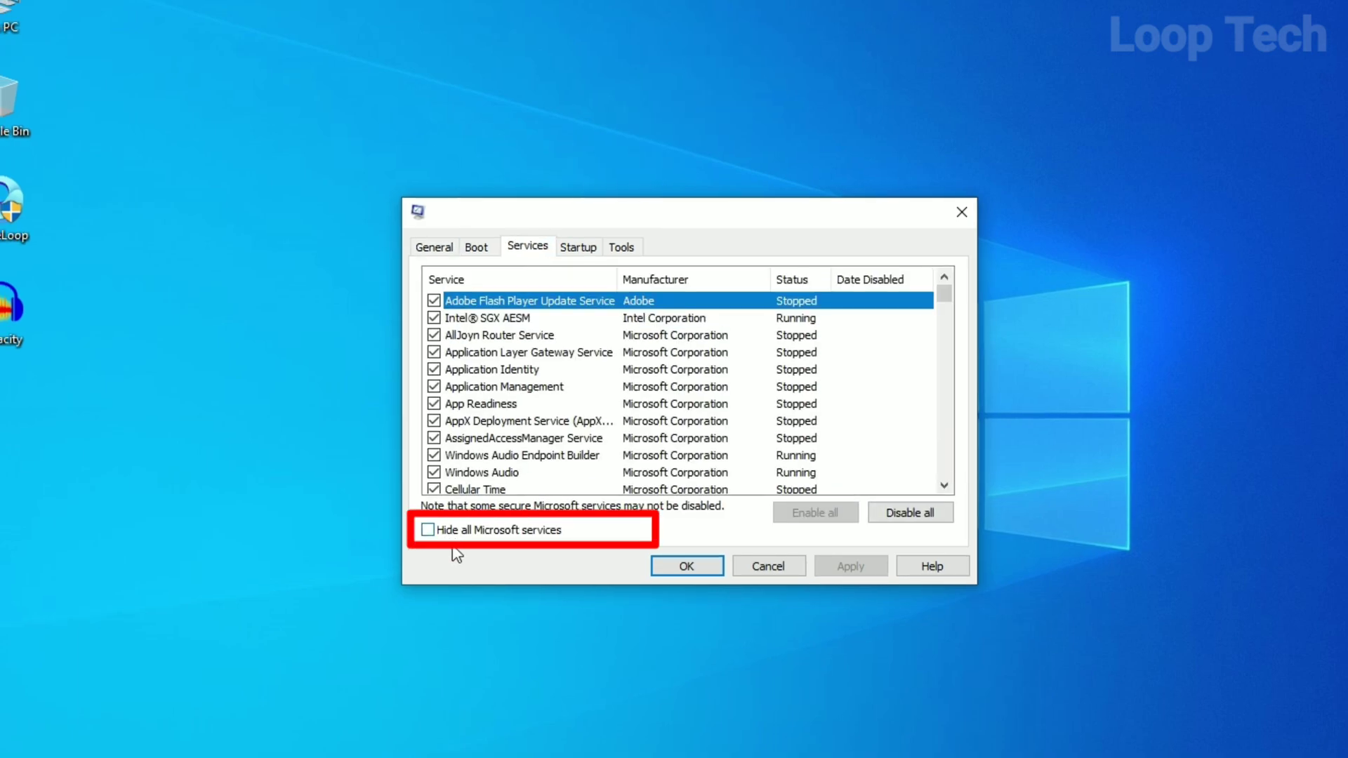
left_click(542, 537)
left_click(539, 532)
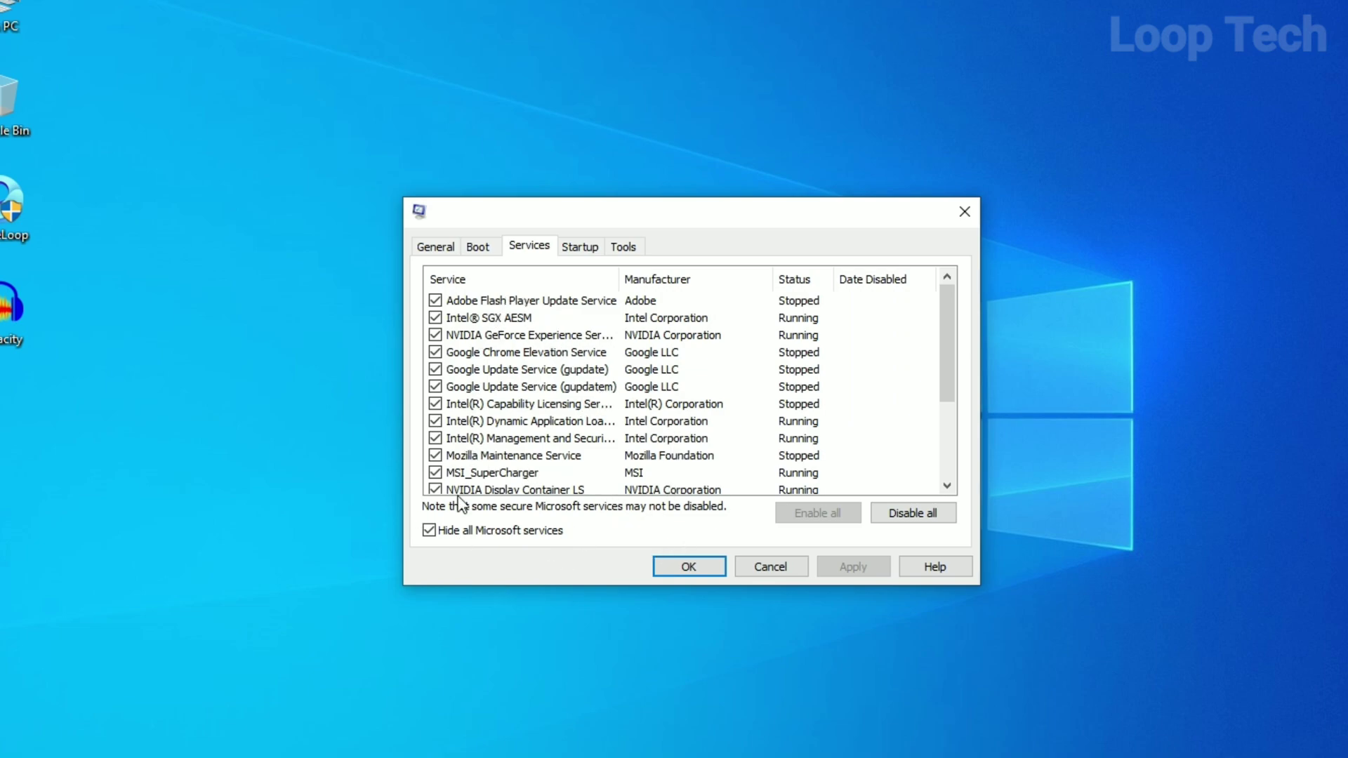
Disable the SHAREit Hotspot Service and the Wondershare application service, and restart the computer to apply the changes
scroll(540, 430, "down", 3)
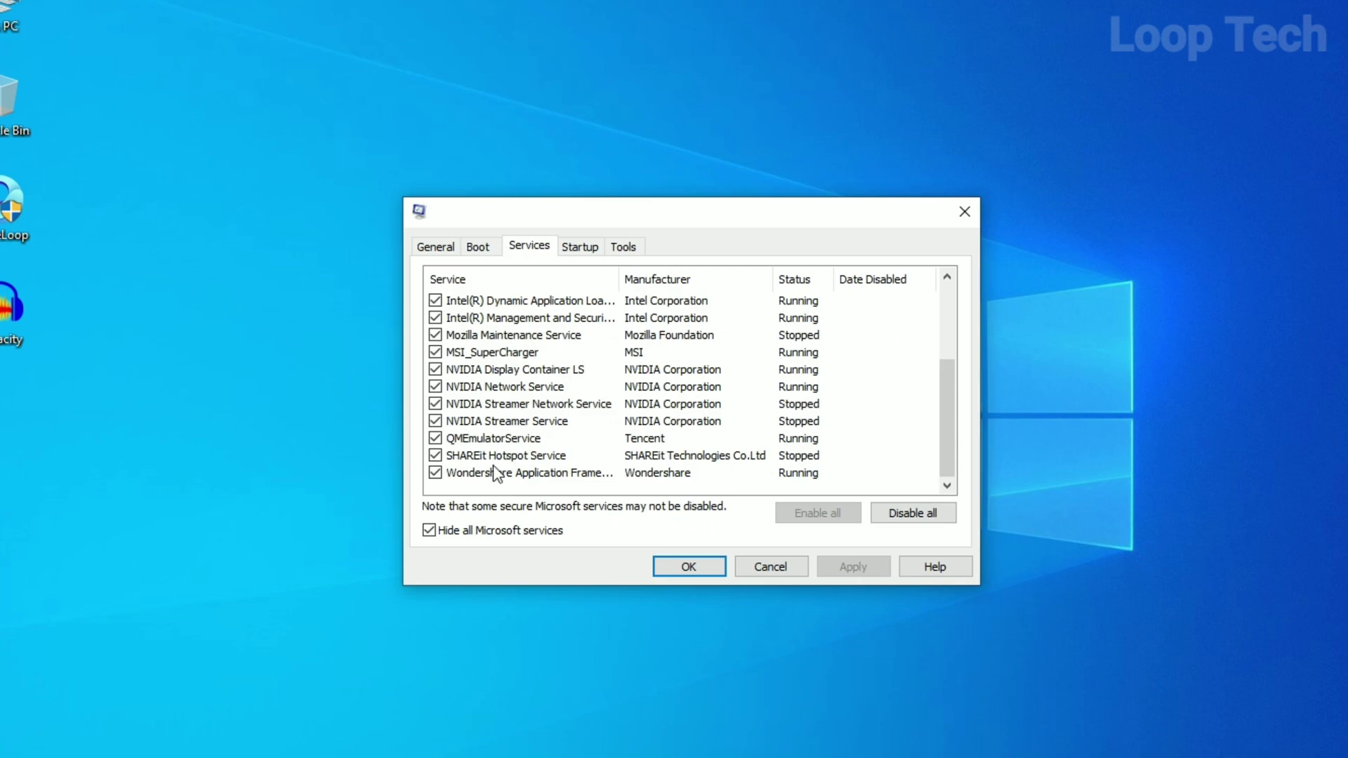
left_click(438, 474)
left_click(436, 456)
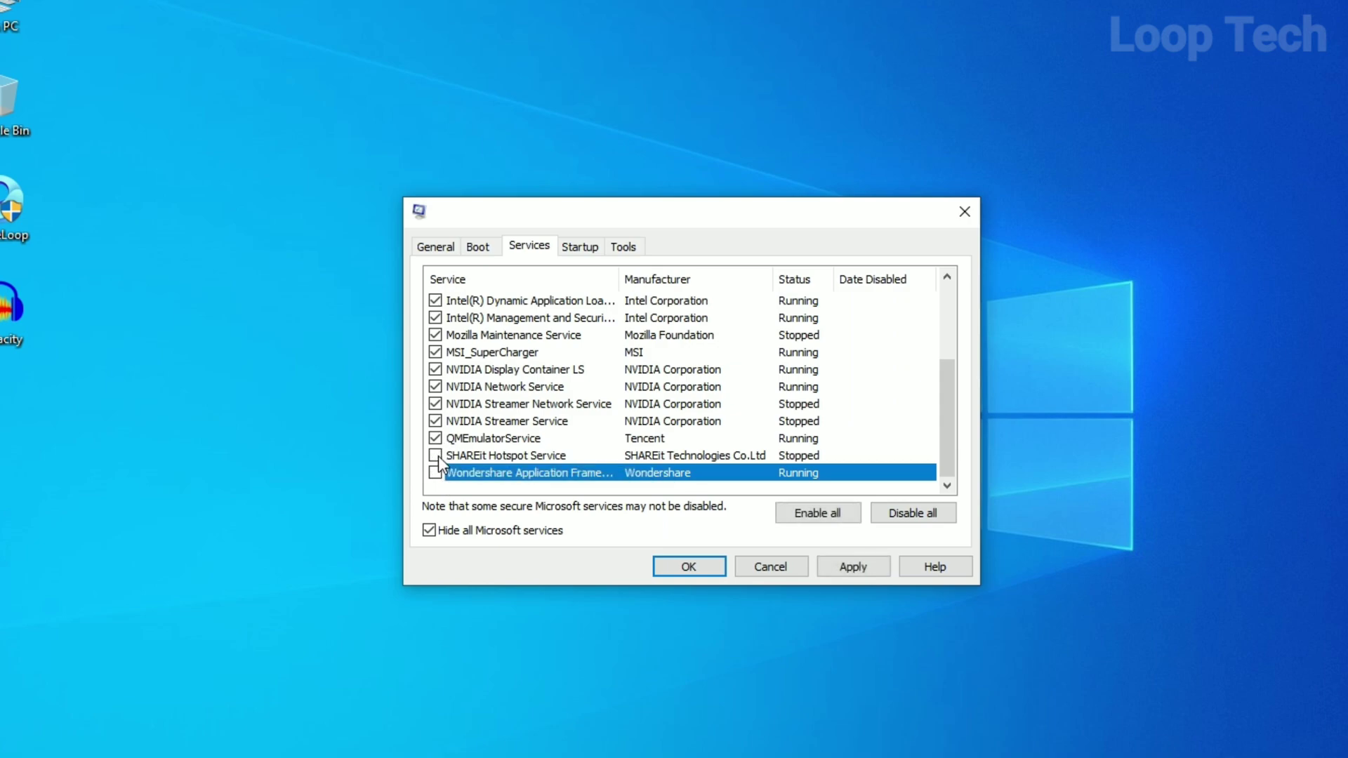
left_click(870, 570)
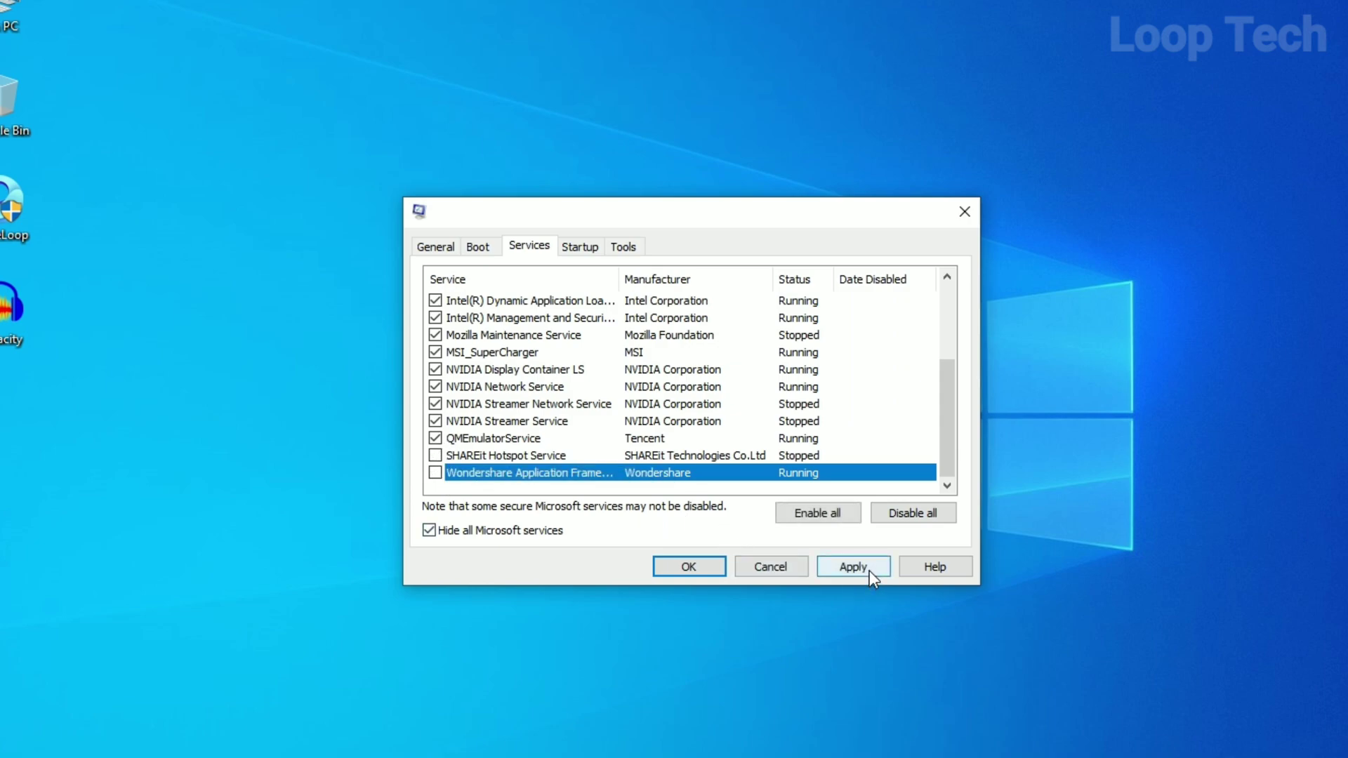
left_click(699, 569)
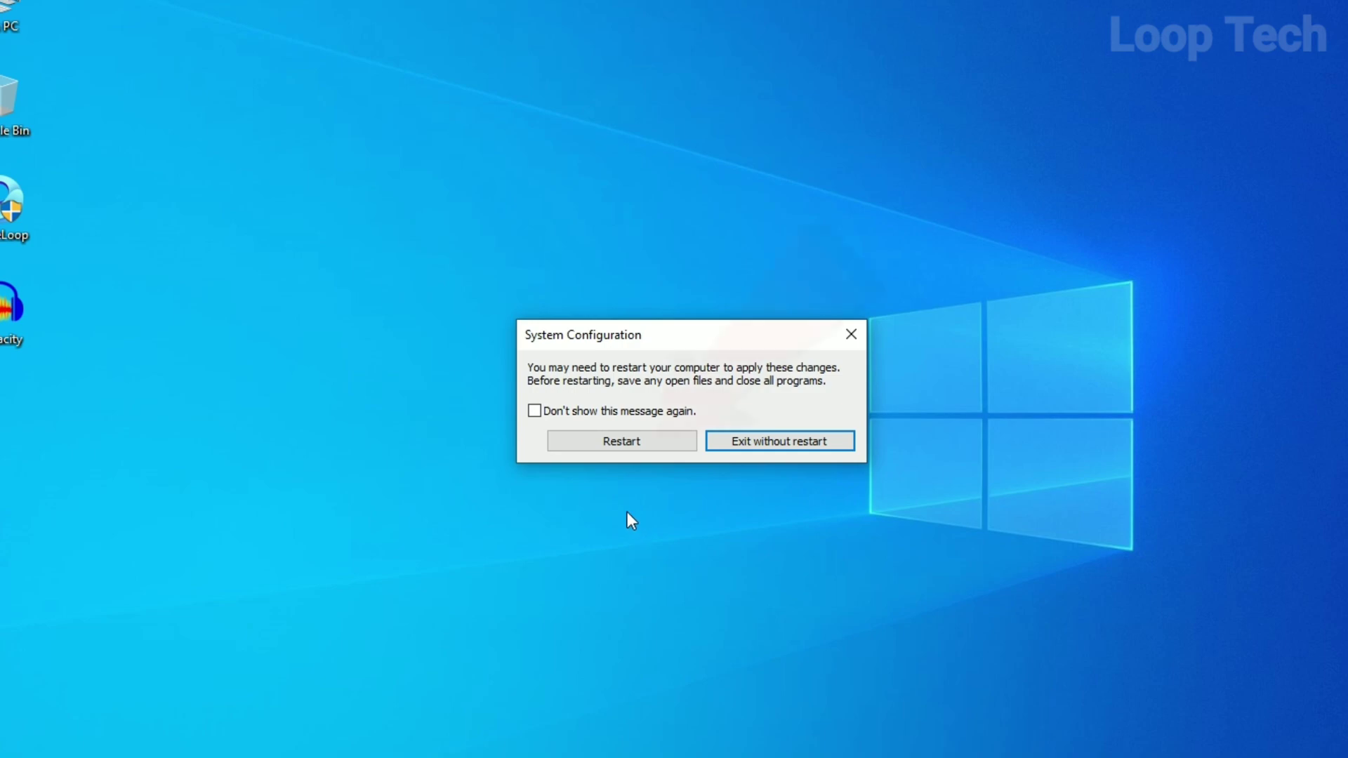
left_click(617, 444)
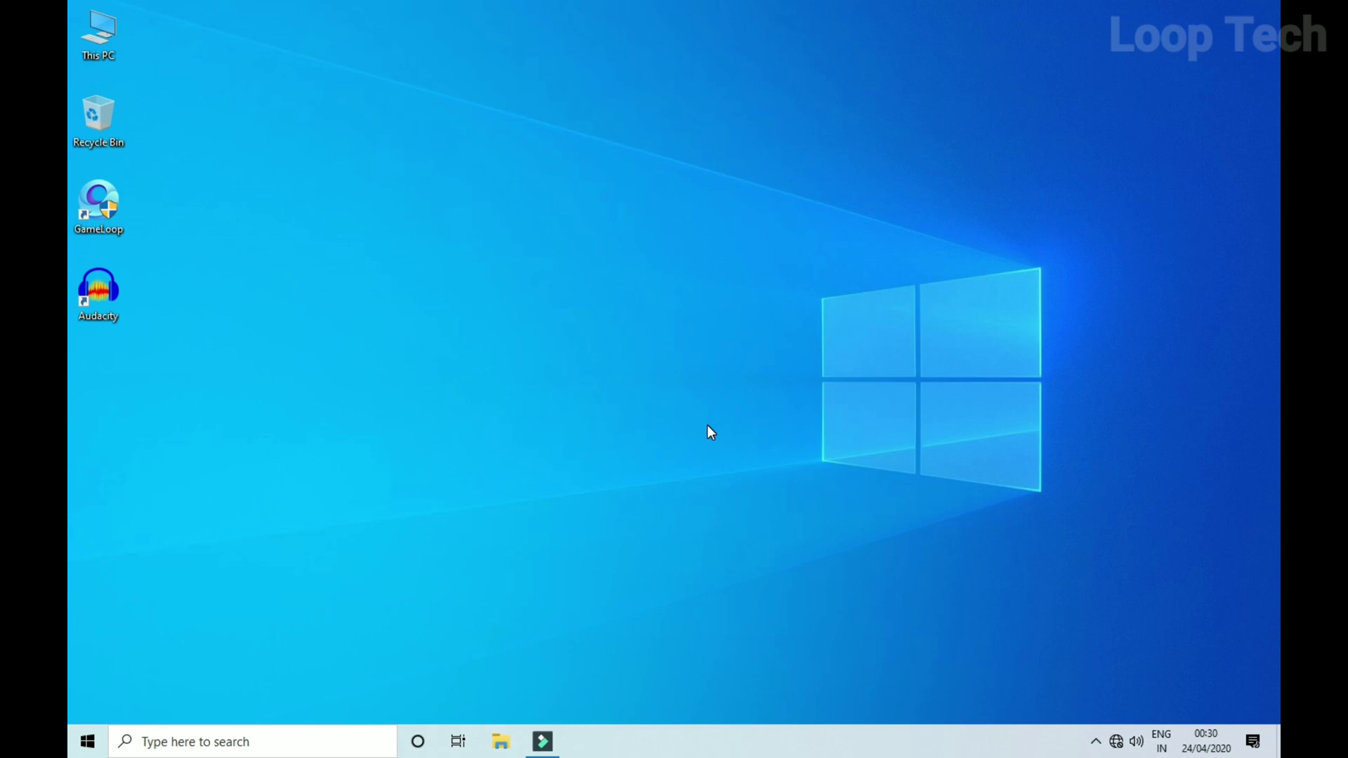
Connect the computer to the open Redmi Wi-Fi network
left_click(1116, 741)
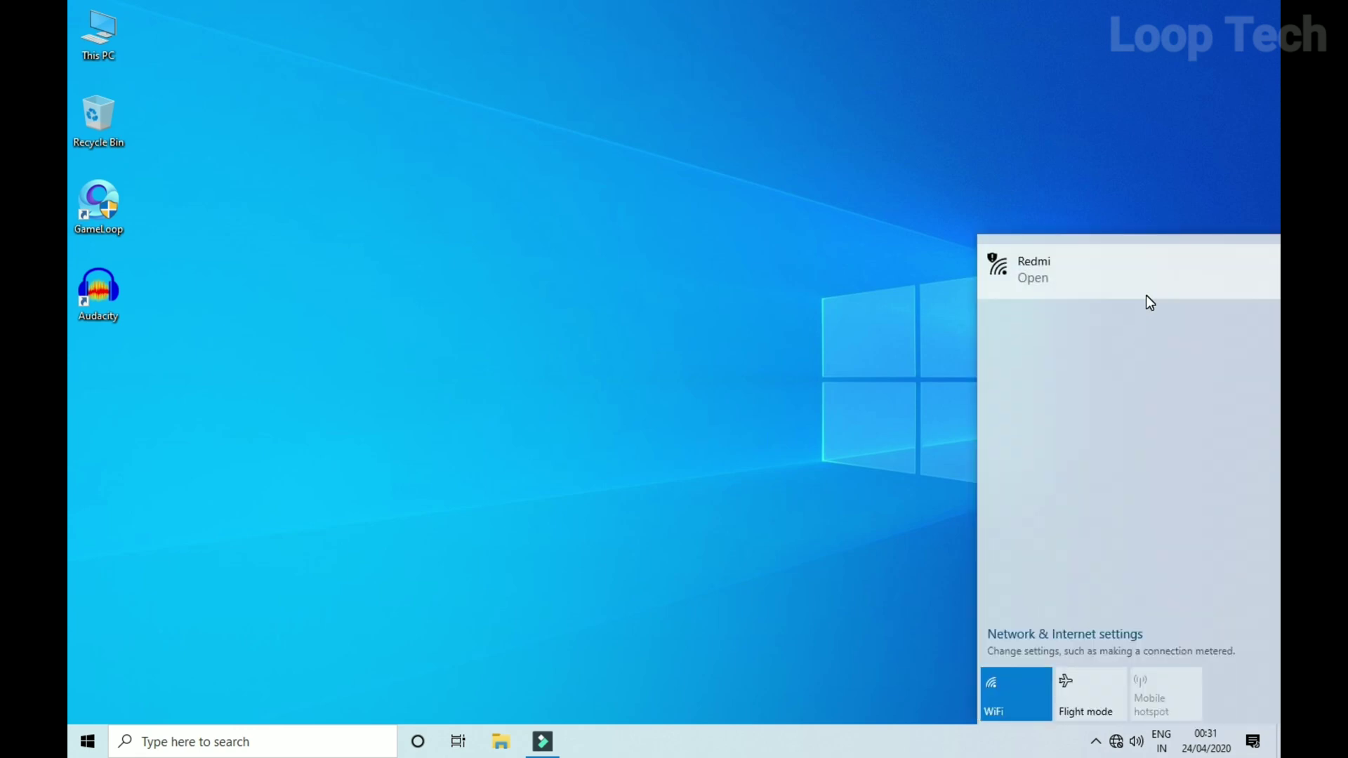
left_click(1146, 295)
left_click(1178, 379)
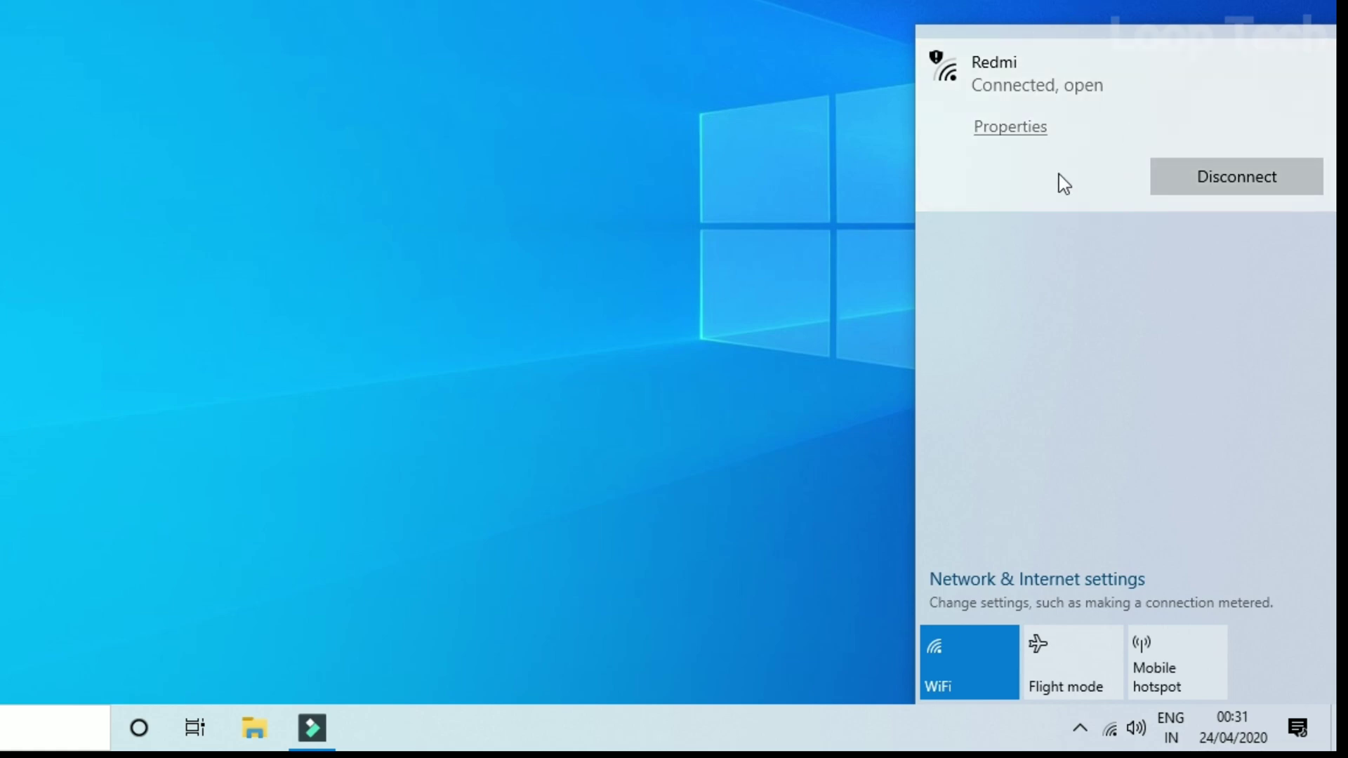
Turn on the metered connection setting in the Redmi network's properties and close Settings
right_click(1087, 61)
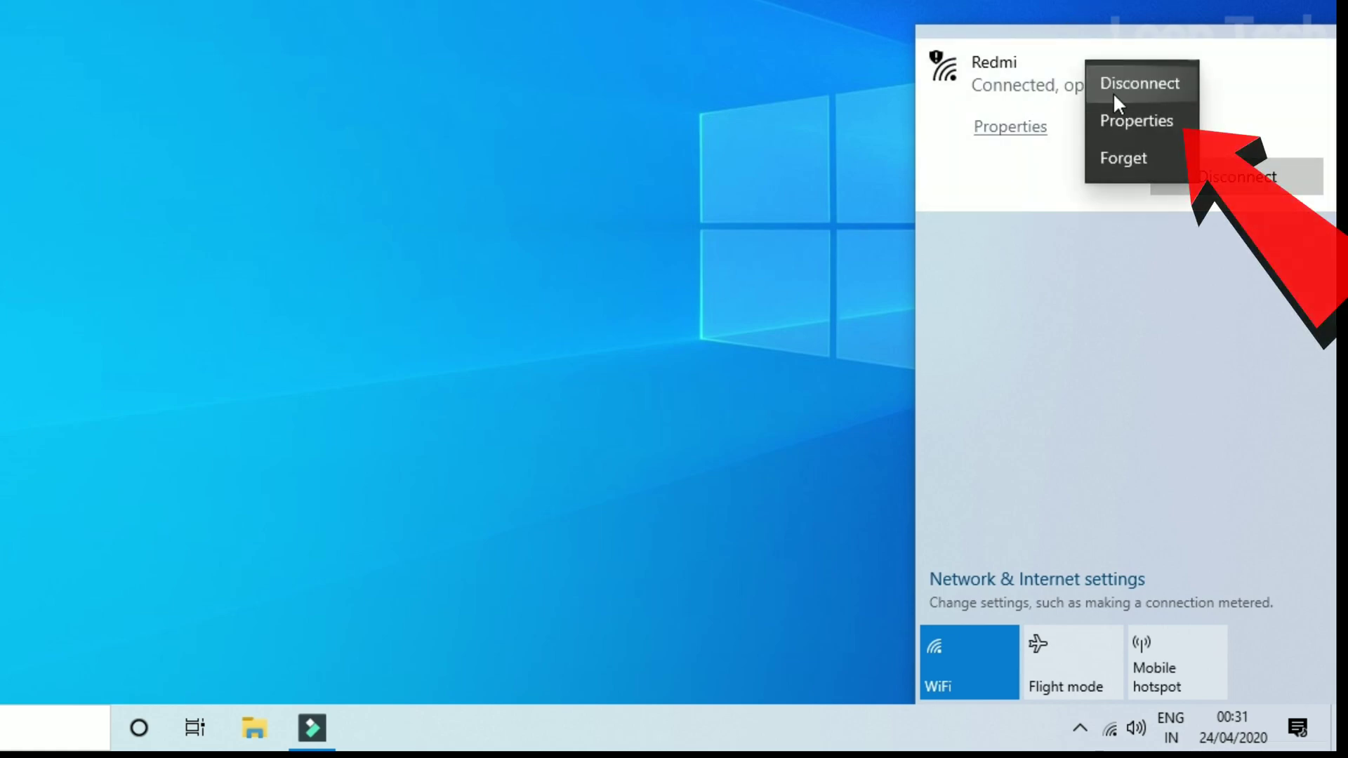
left_click(1136, 123)
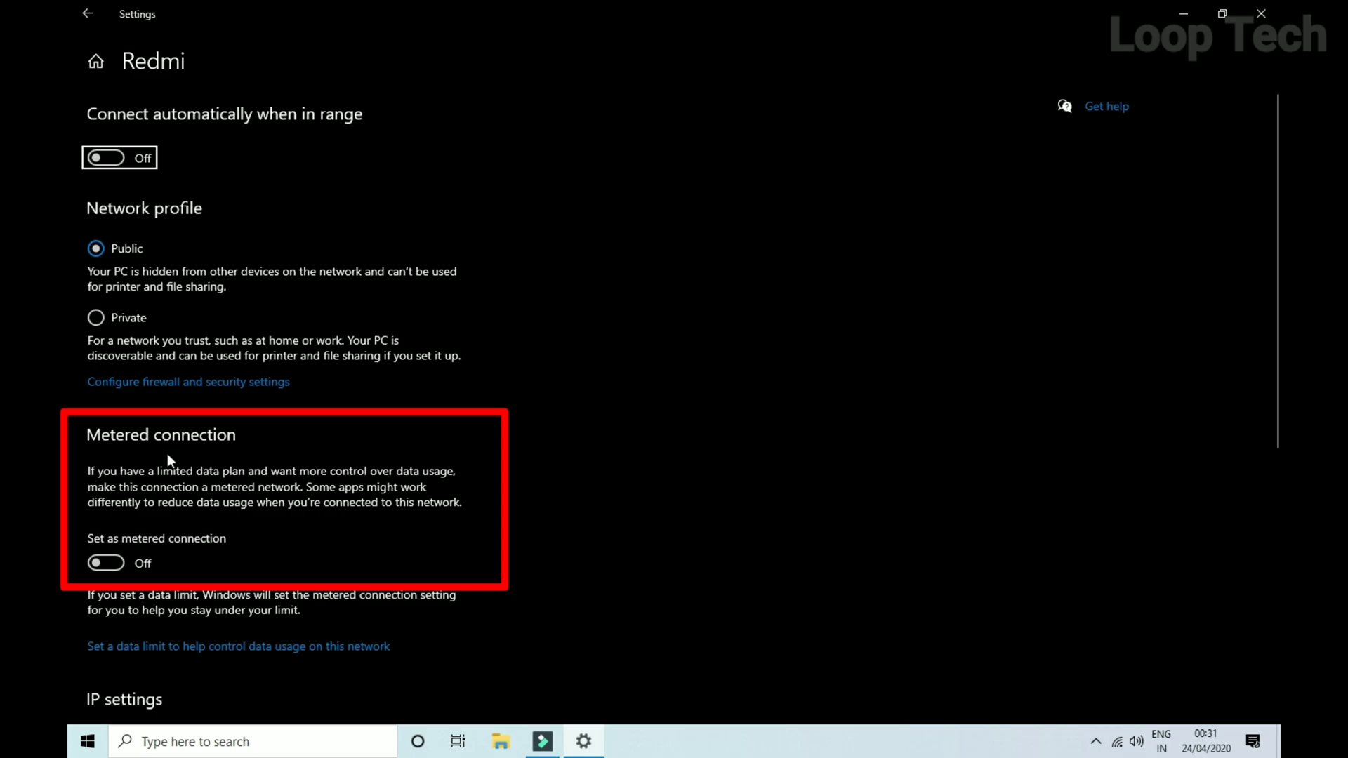
left_click(111, 564)
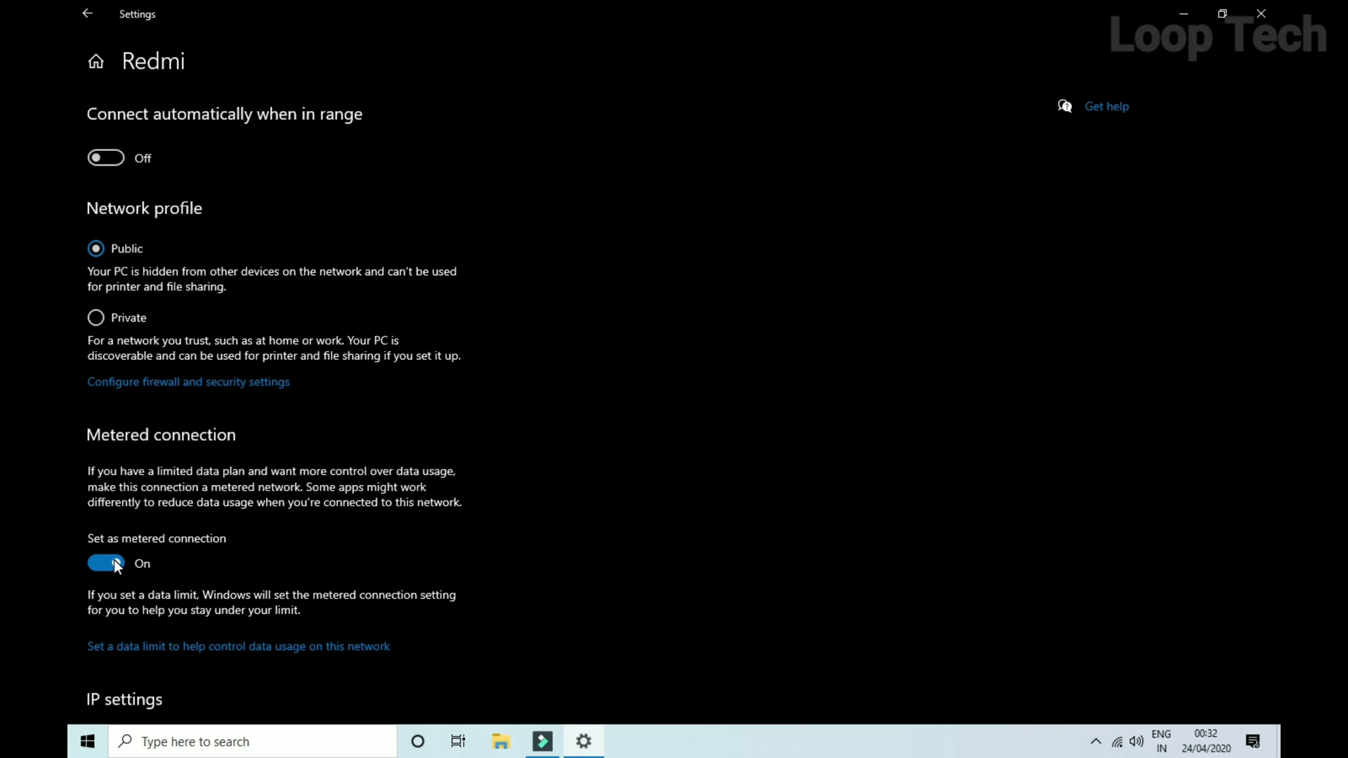
left_click(1261, 13)
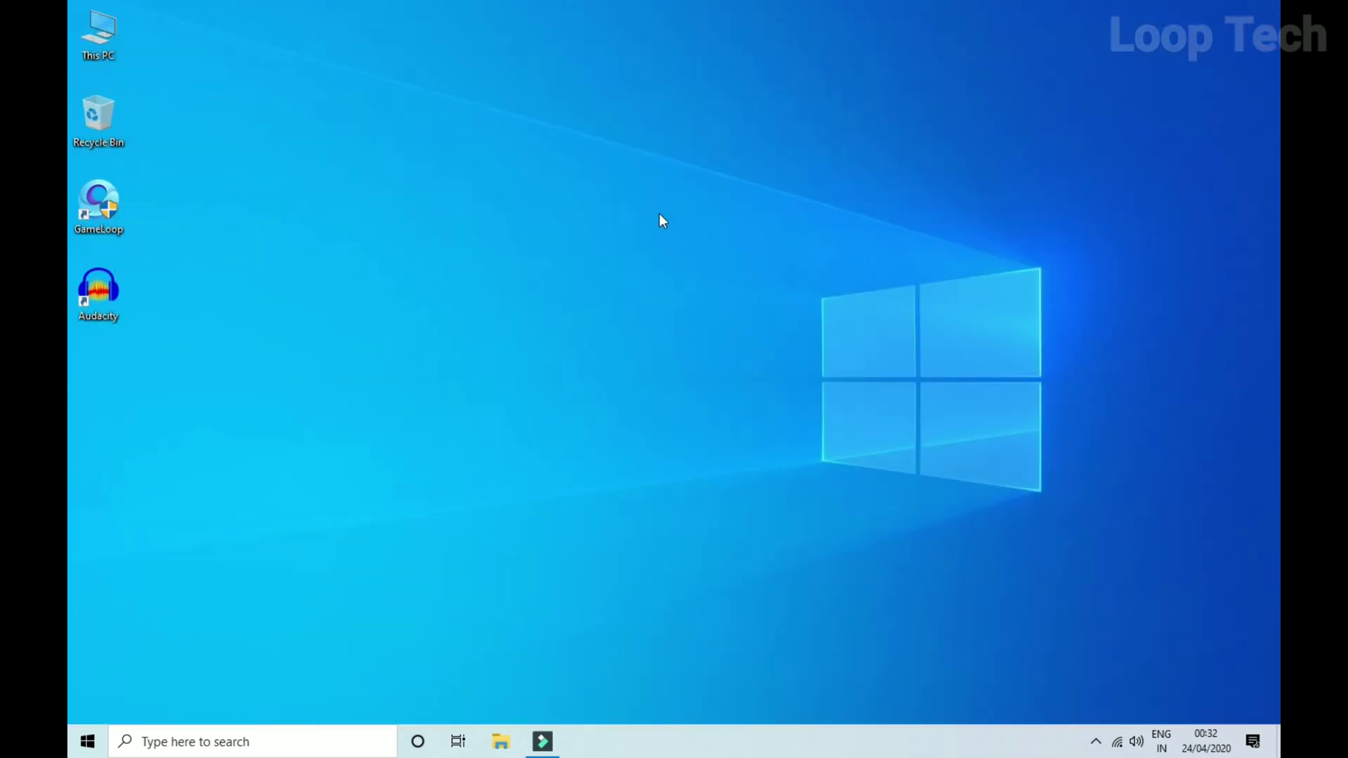
right_click(635, 200)
left_click(678, 250)
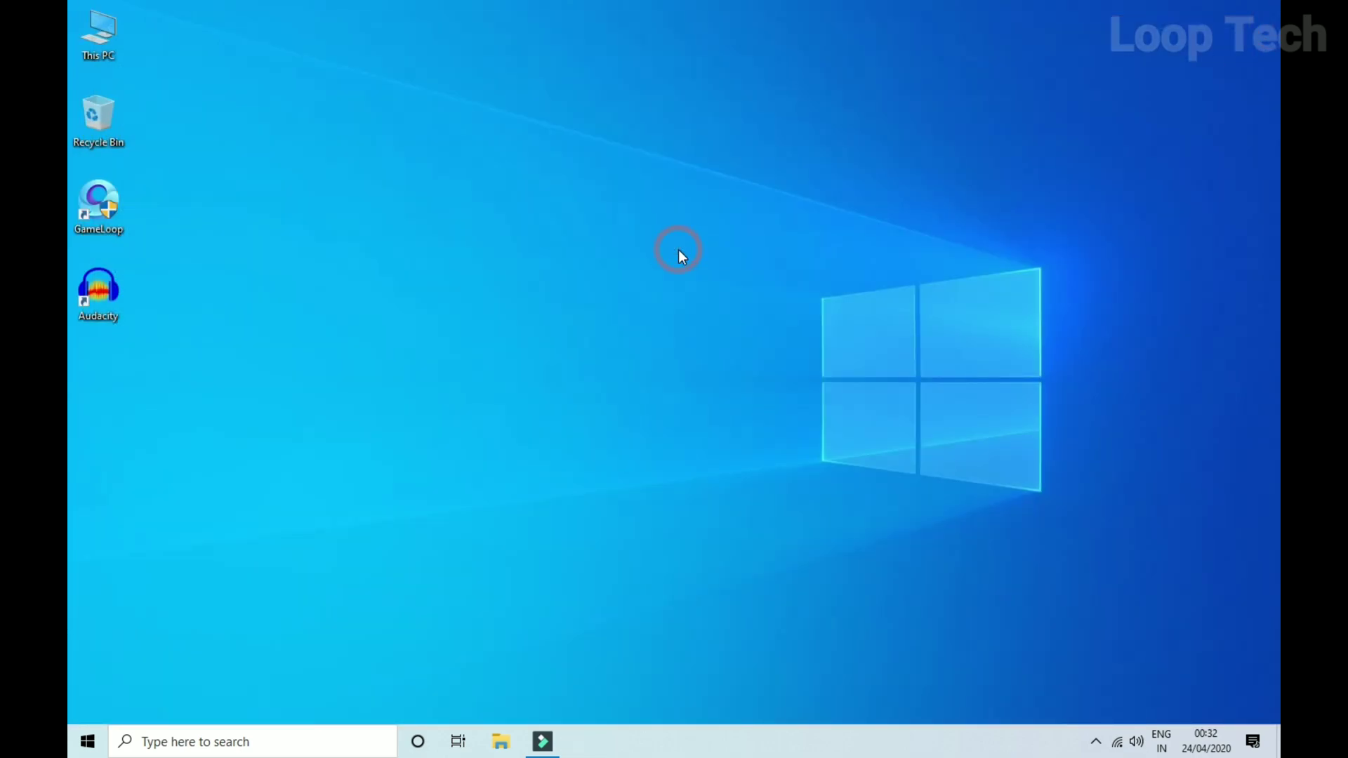